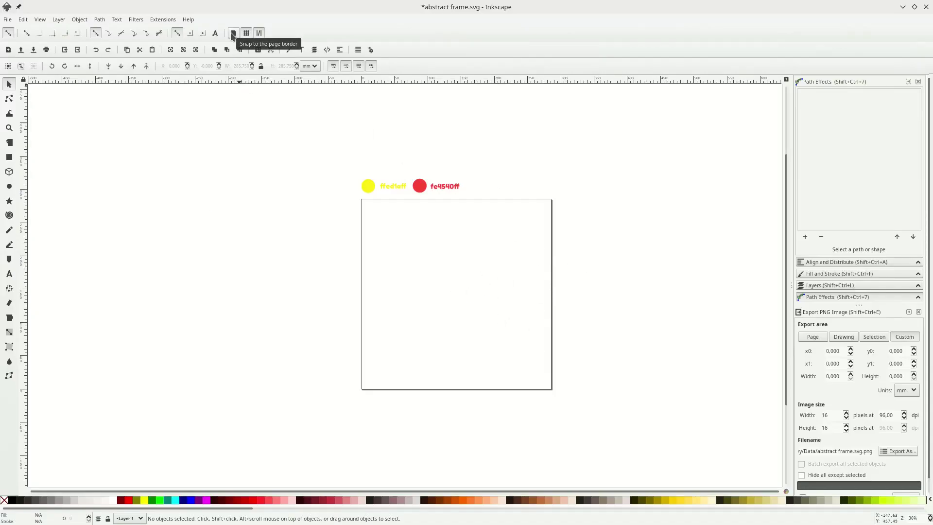
Draw a rectangle covering the whole page and give it a vertical linear gradient running from top to bottom
left_click(8, 157)
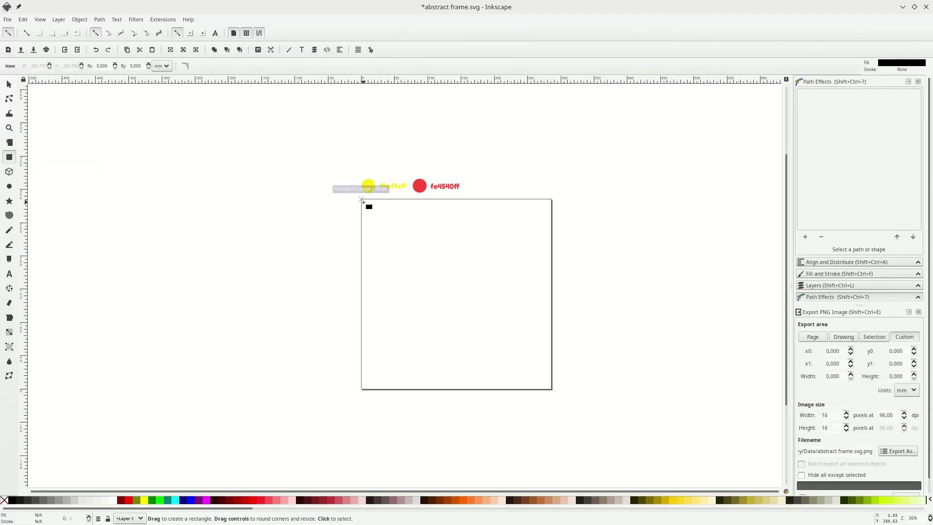
left_click_drag(361, 200, 550, 386)
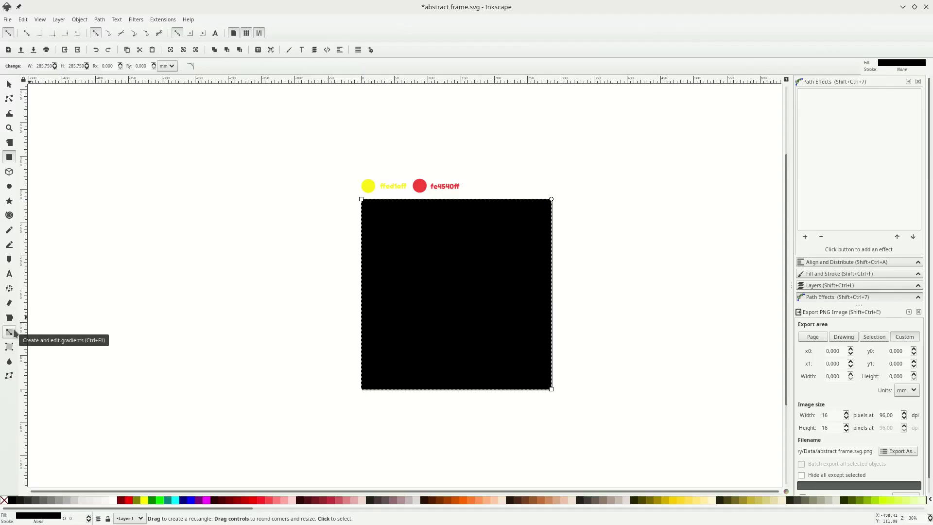
left_click(9, 332)
left_click_drag(462, 187, 462, 400)
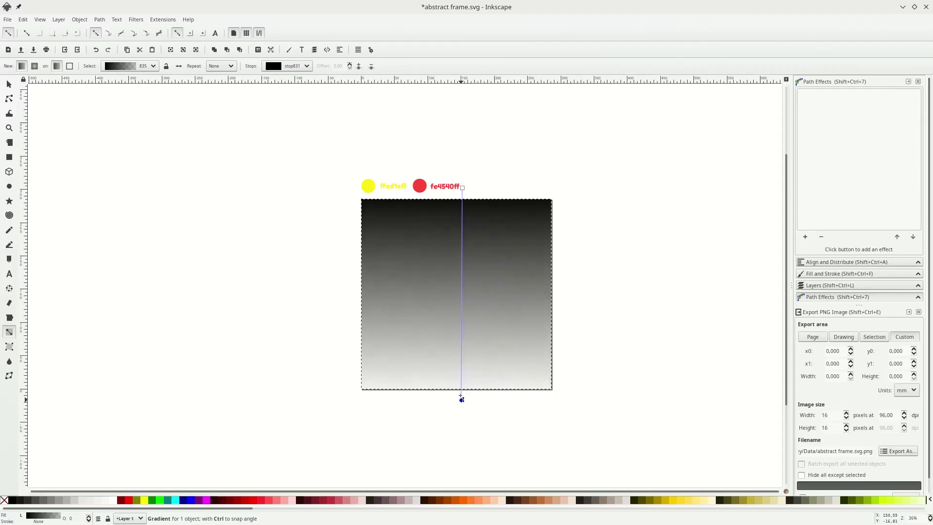
scroll(459, 319, "up", 1)
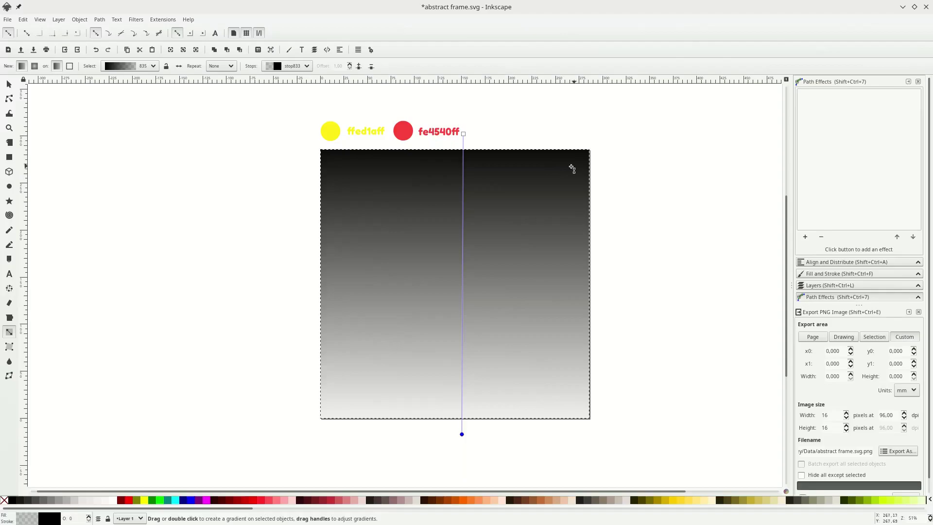
Colour the rectangle's top gradient stop yellow (ffed1aff) and its bottom stop red (fe4540ff), sampling both from the swatch circles
left_click(848, 274)
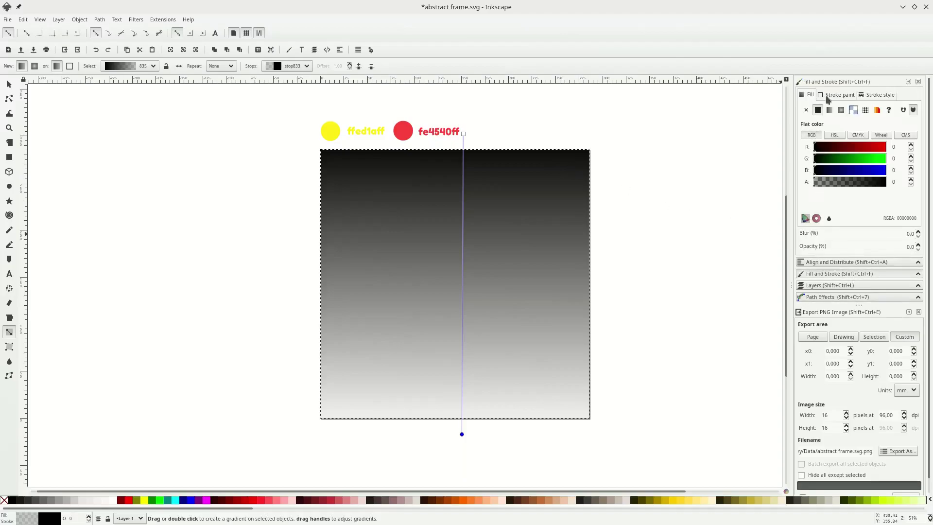
double_click(911, 218)
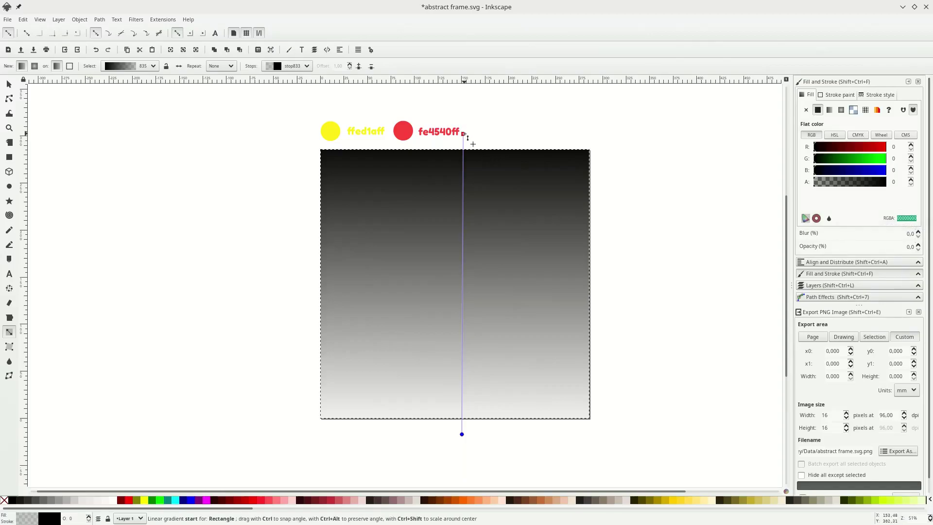
left_click(464, 134)
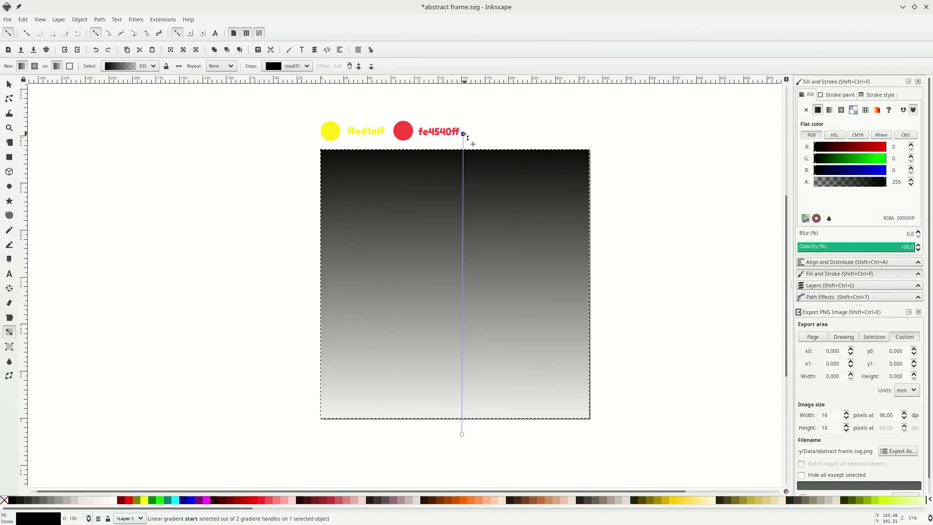
key("d")
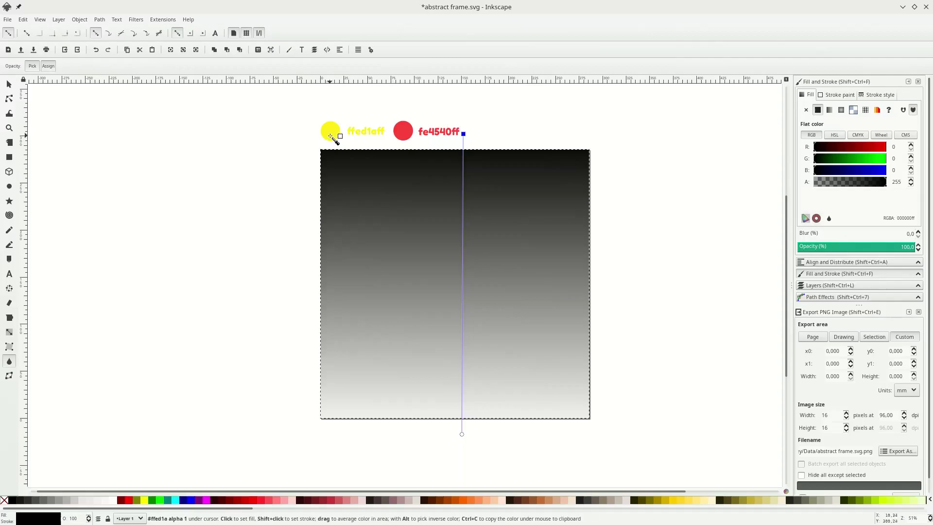
left_click(331, 133)
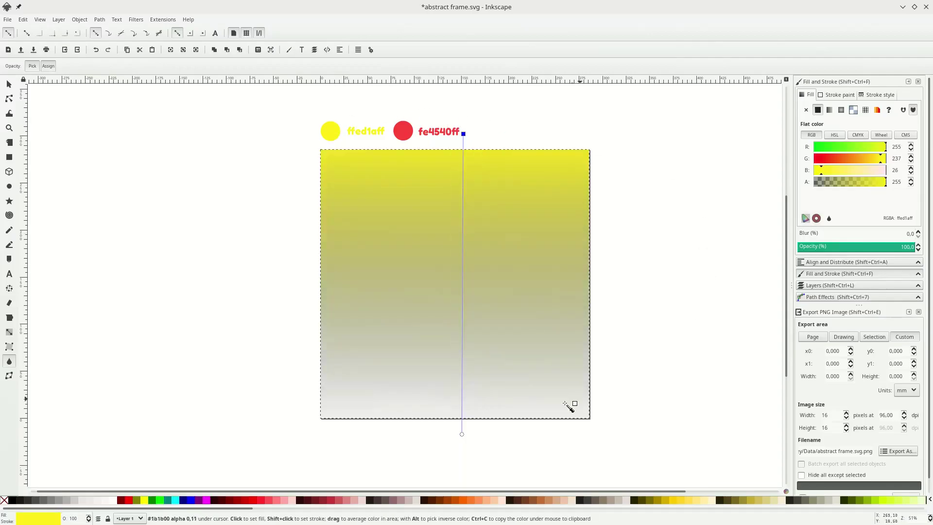
left_click(462, 434)
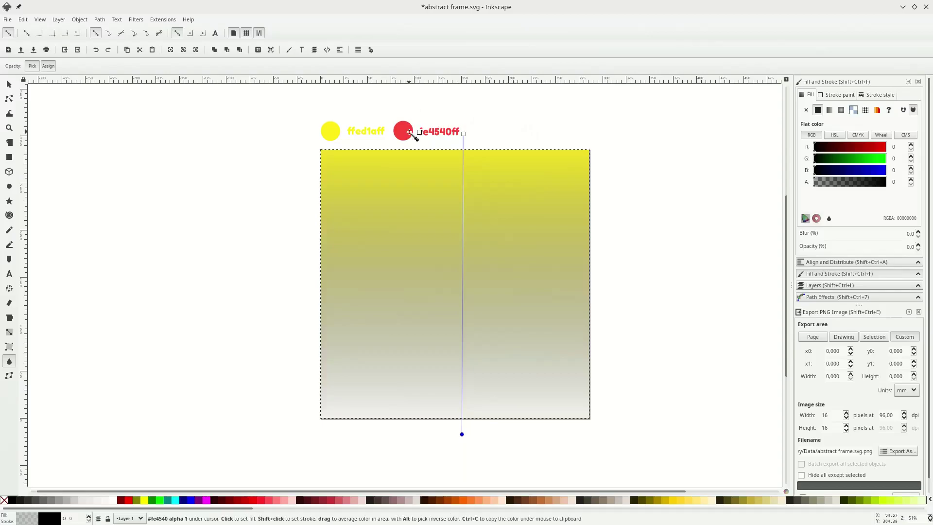
left_click(409, 133)
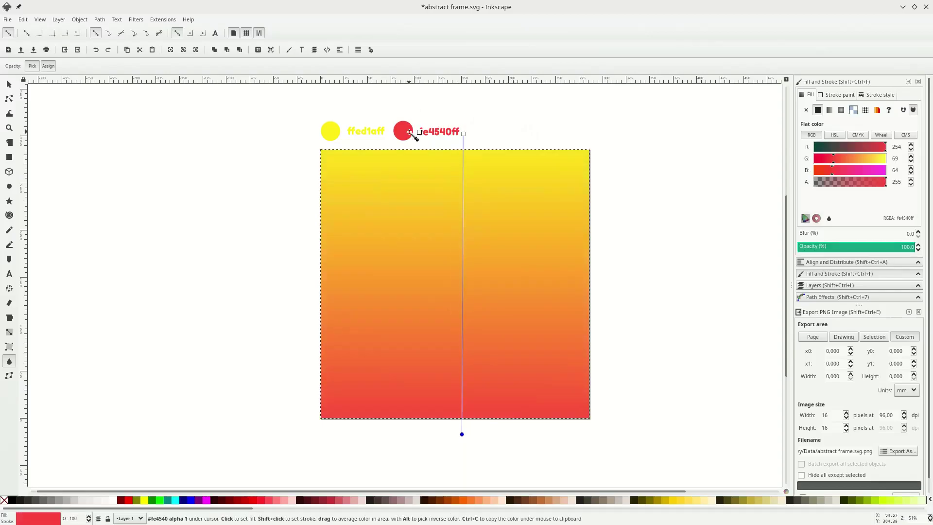
key("s")
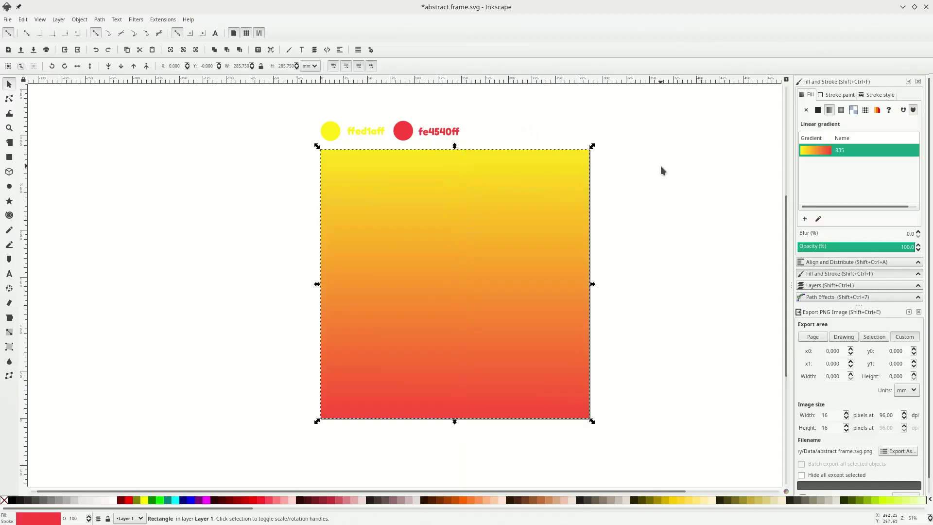
left_click(661, 170)
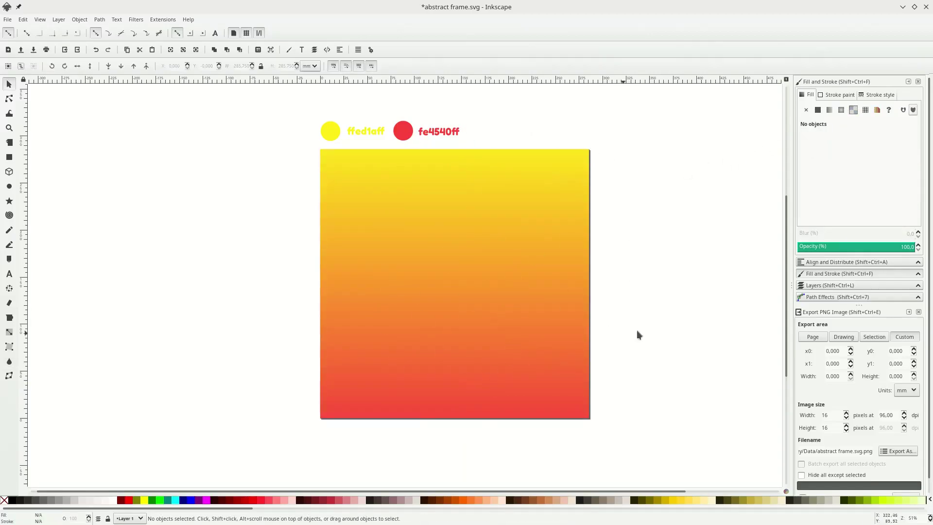
Lock Layer 1 containing the gradient background and rename it Bg
left_click(808, 286)
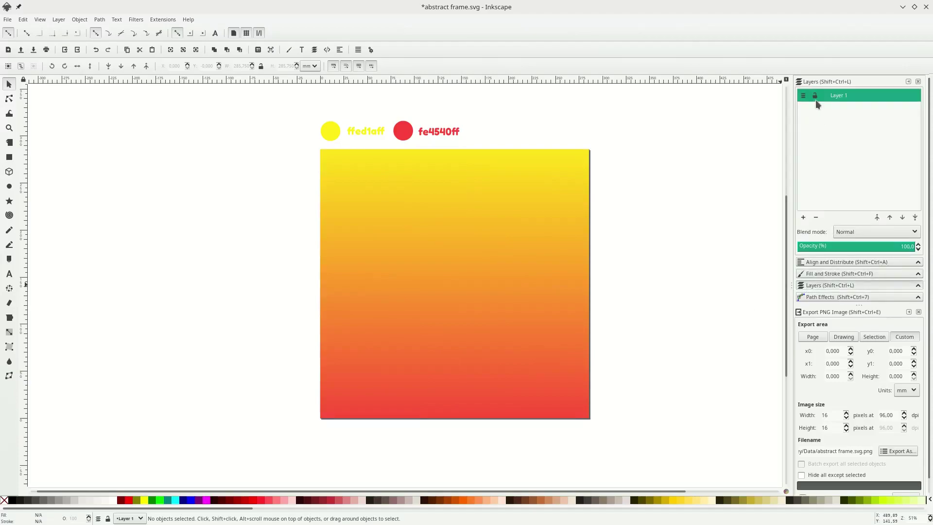
left_click(815, 98)
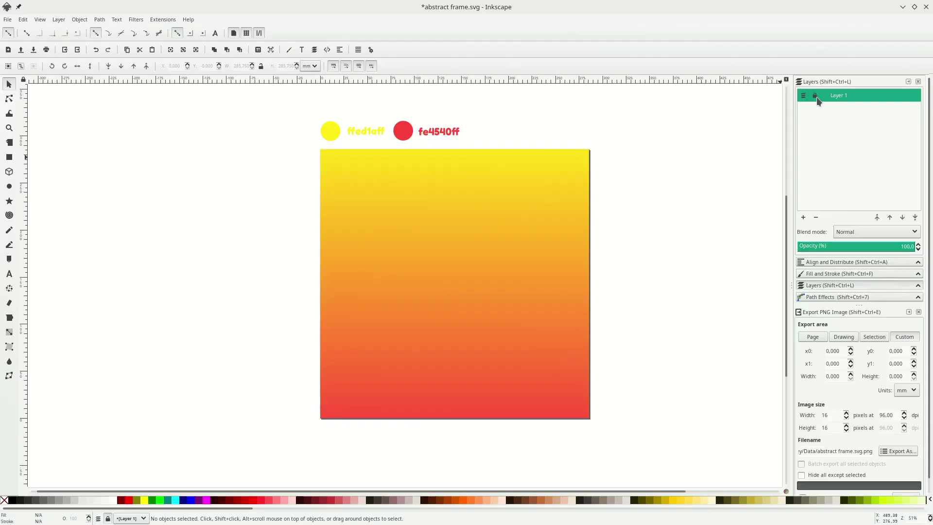
left_click_drag(604, 134, 505, 432)
left_click_drag(514, 145, 414, 316)
left_click_drag(589, 229, 456, 325)
double_click(840, 95)
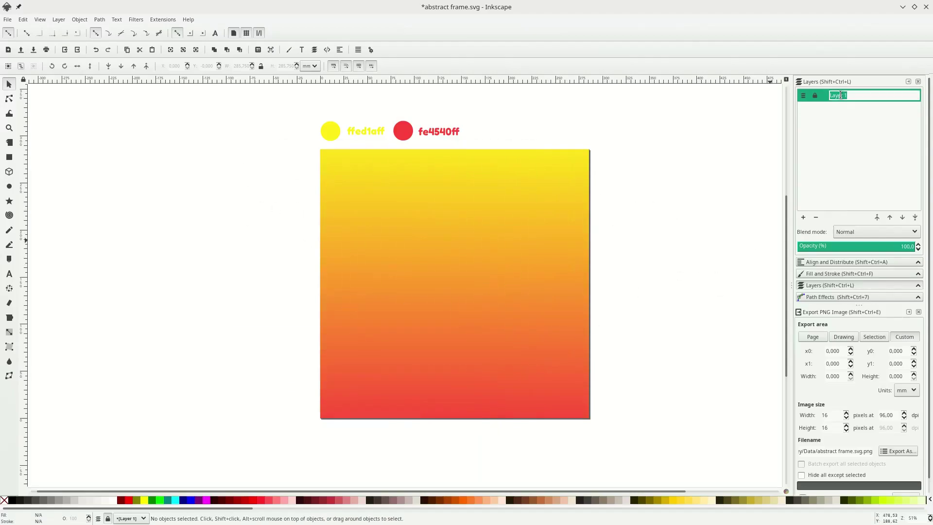
type("Bg")
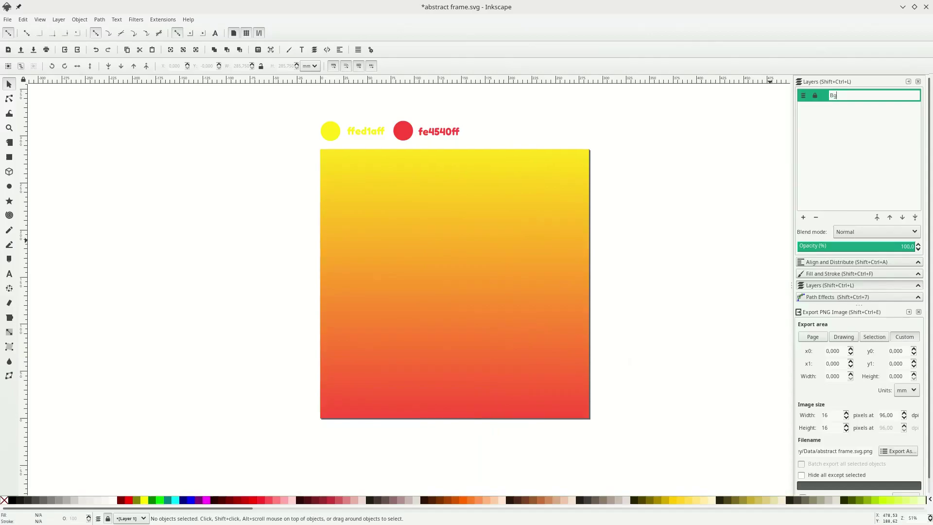
key("Return")
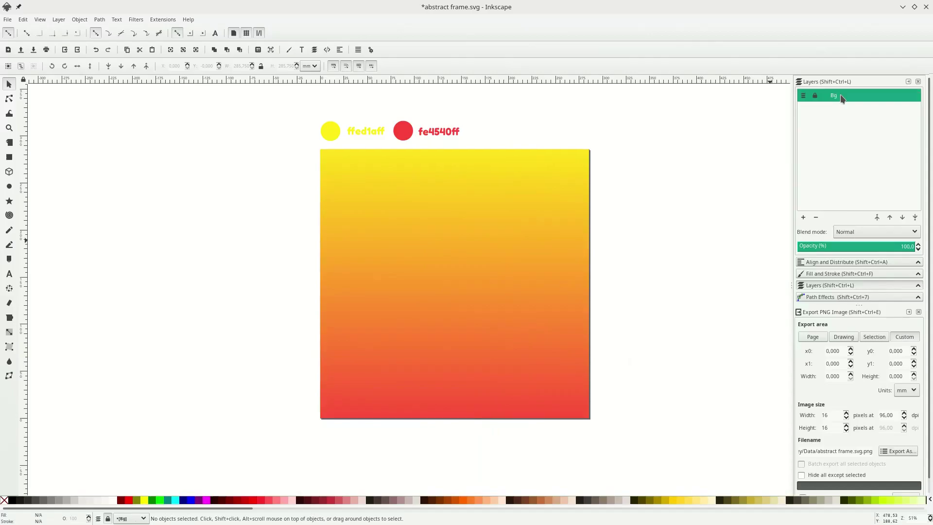
Add a layer named Object above the Bg layer and save the document
left_click(802, 217)
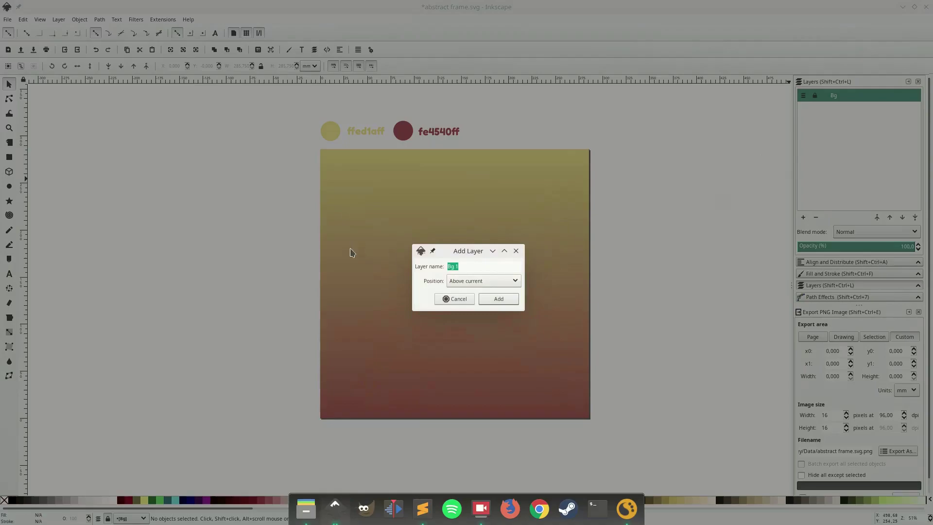
type("Object")
left_click(505, 299)
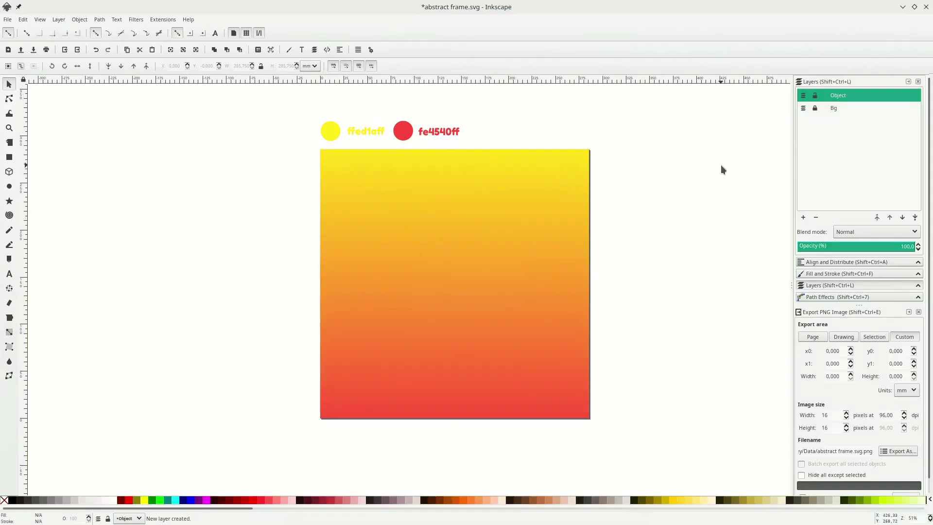
key("ctrl+s")
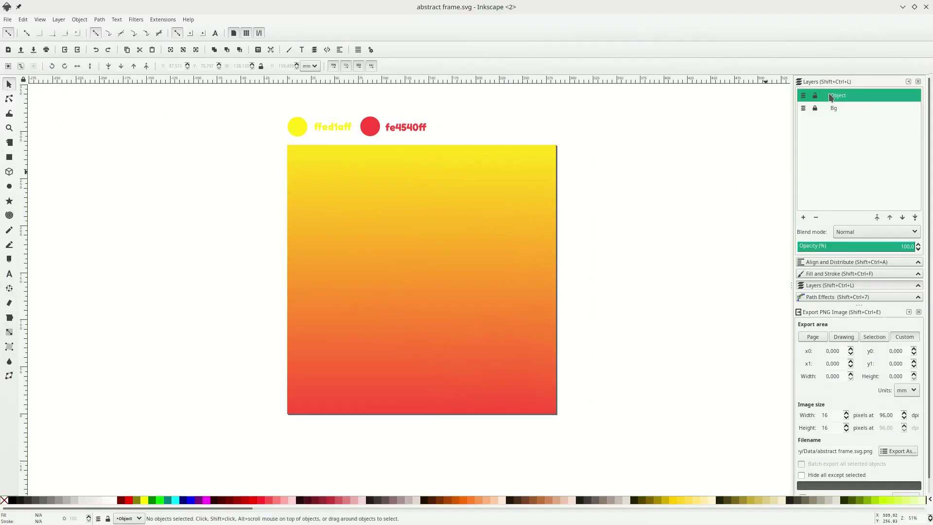
Draw an upright regular hexagon about 152 × 176 mm near the middle of the page on the Object layer
left_click(9, 201)
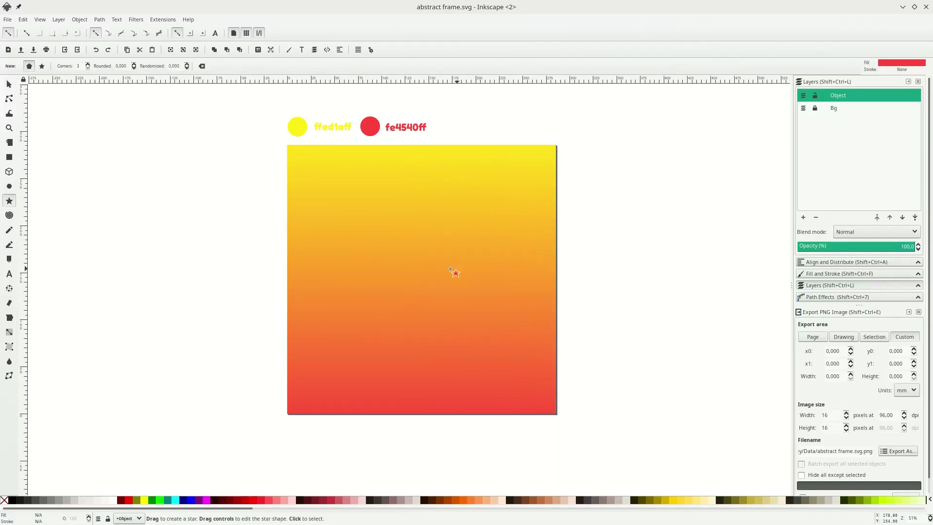
left_click_drag(419, 267, 422, 343)
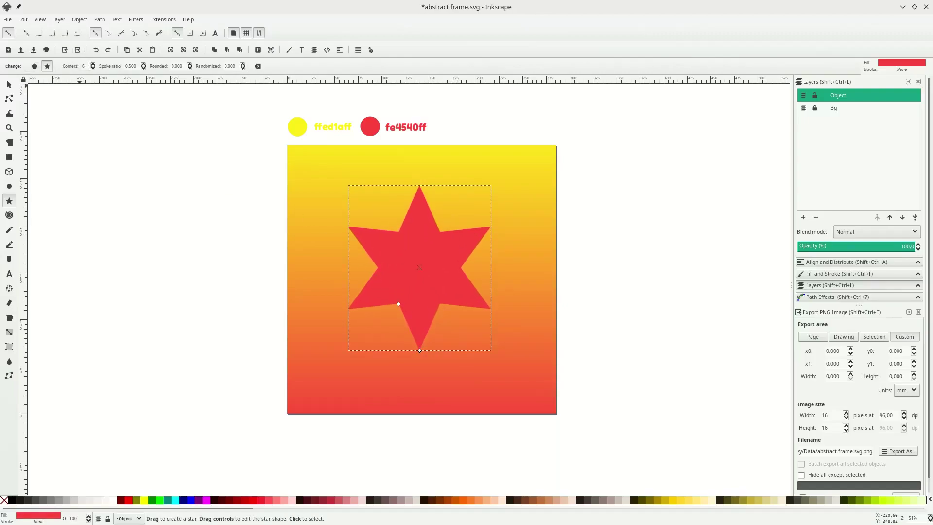
left_click(35, 67)
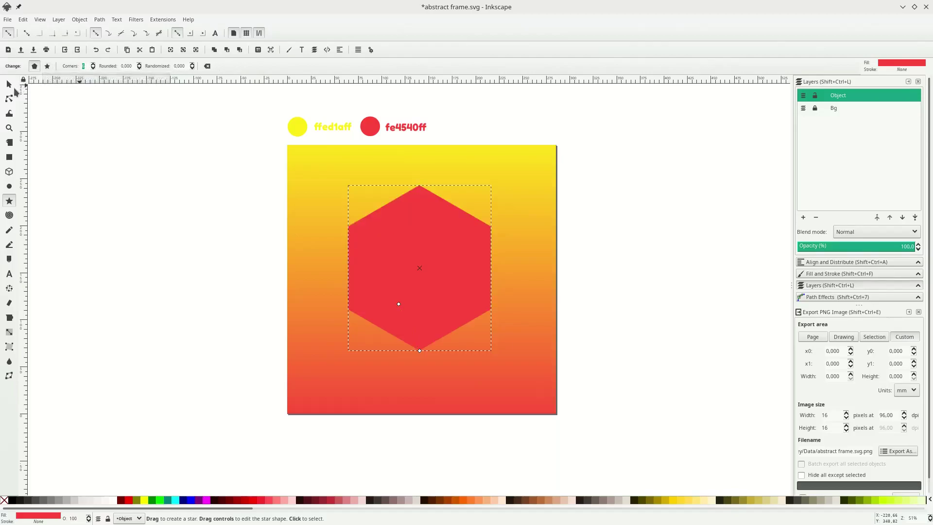
left_click(8, 85)
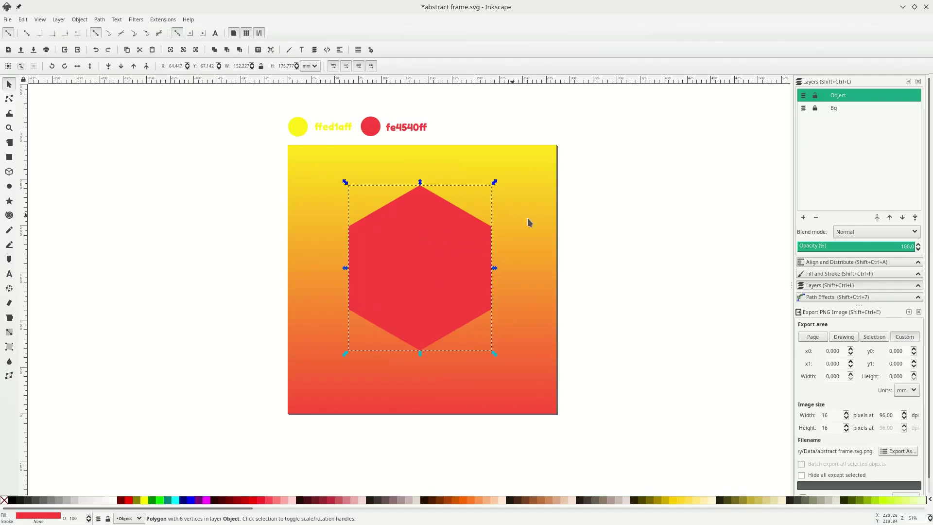
Fill the hexagon with a linear gradient, reusing the background's yellow-to-red gradient
left_click(828, 274)
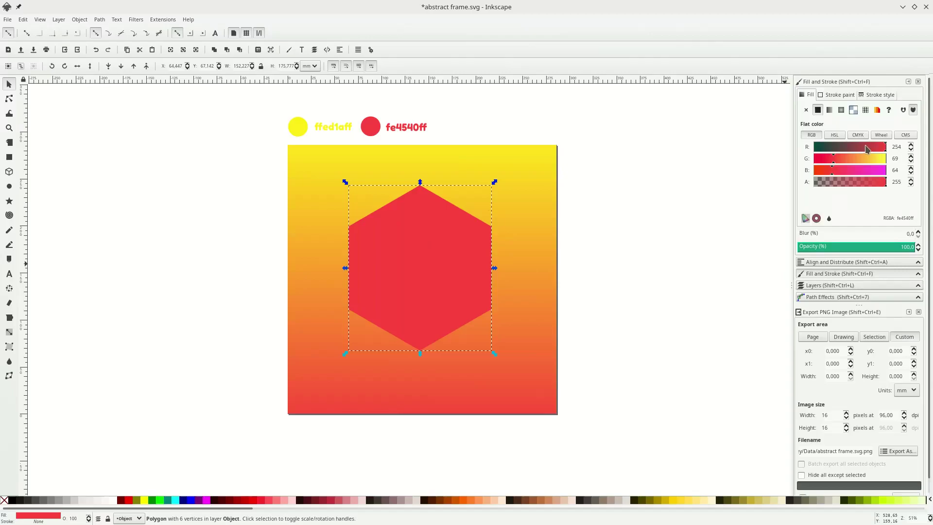
left_click(829, 110)
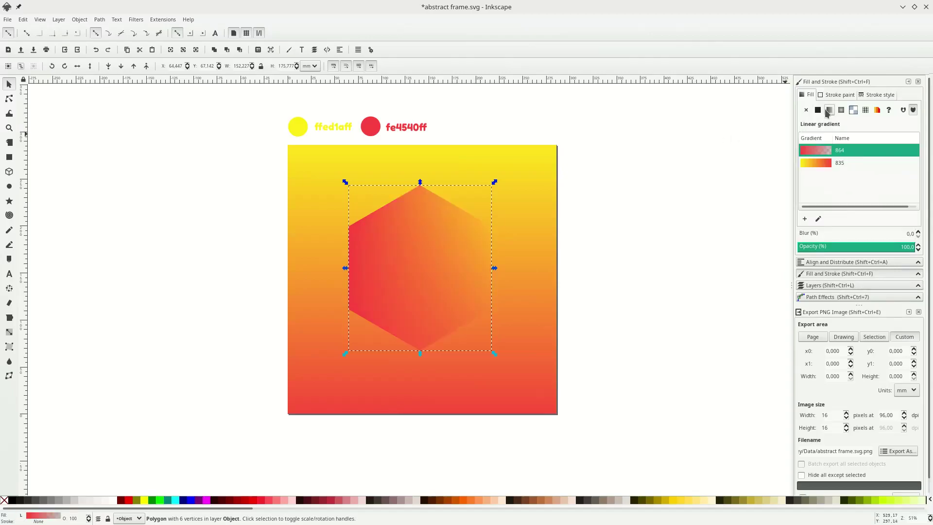
left_click(832, 162)
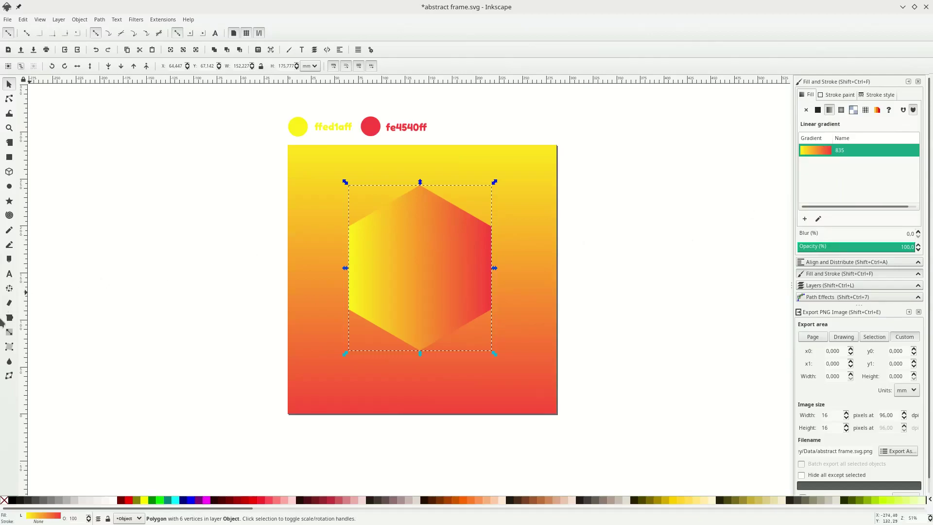
Reorient the hexagon's gradient vertically so yellow starts at its top and red ends near its bottom
left_click(8, 332)
left_click_drag(491, 268, 350, 344)
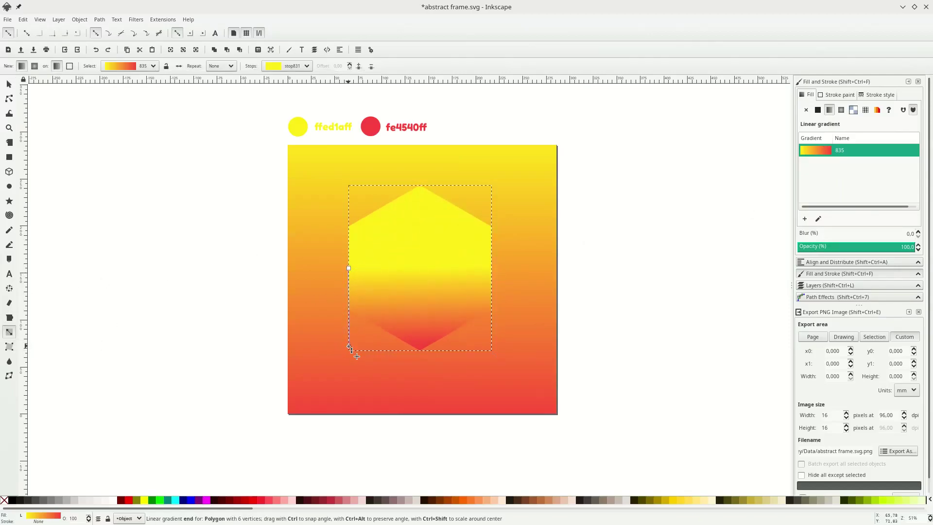
left_click(349, 346)
left_click_drag(349, 267, 344, 181)
mouse_move(349, 346)
left_mouse_down()
mouse_move(344, 316)
mouse_move(348, 334)
left_mouse_up()
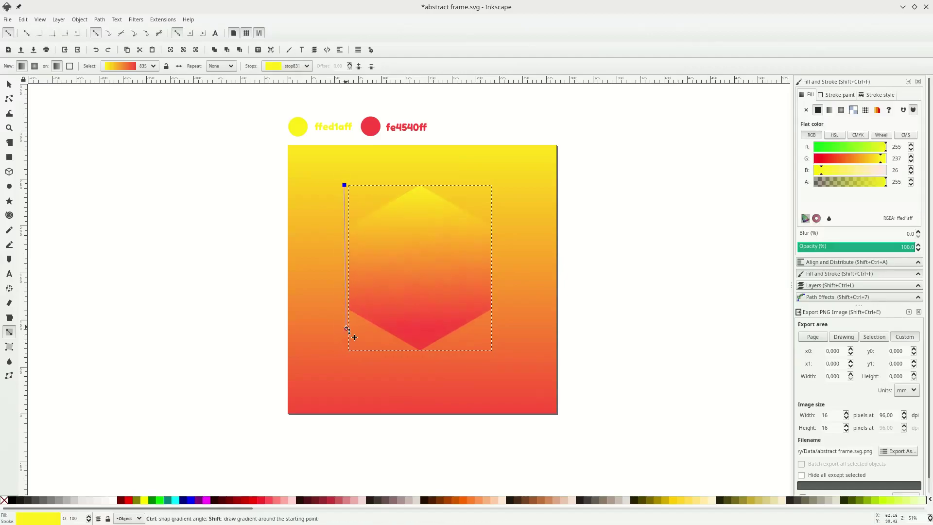
key("s")
left_click(254, 246)
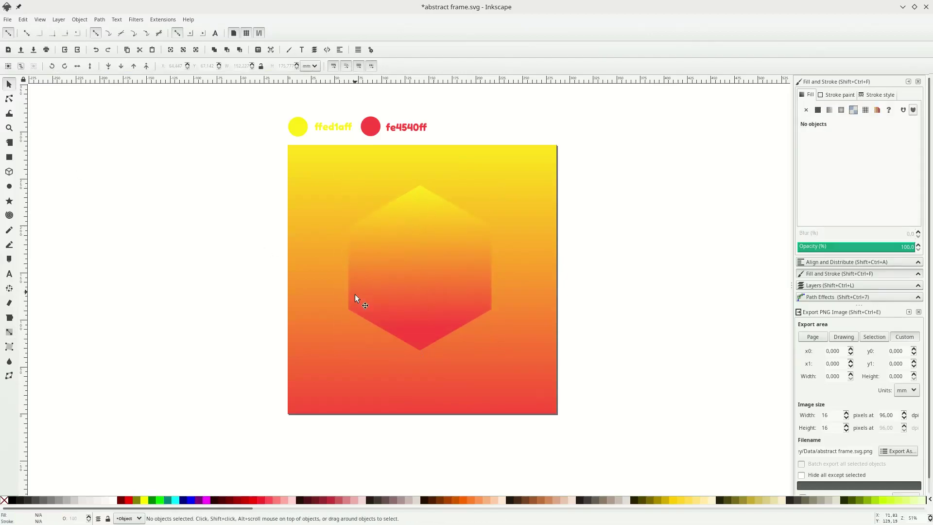
Give the gradient-filled hexagon a white outline
left_click(443, 199)
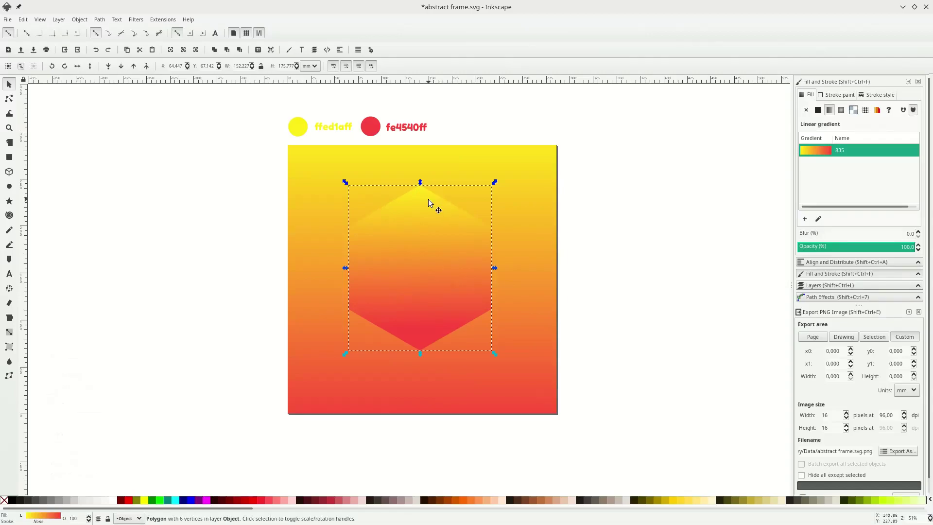
right_click(36, 520)
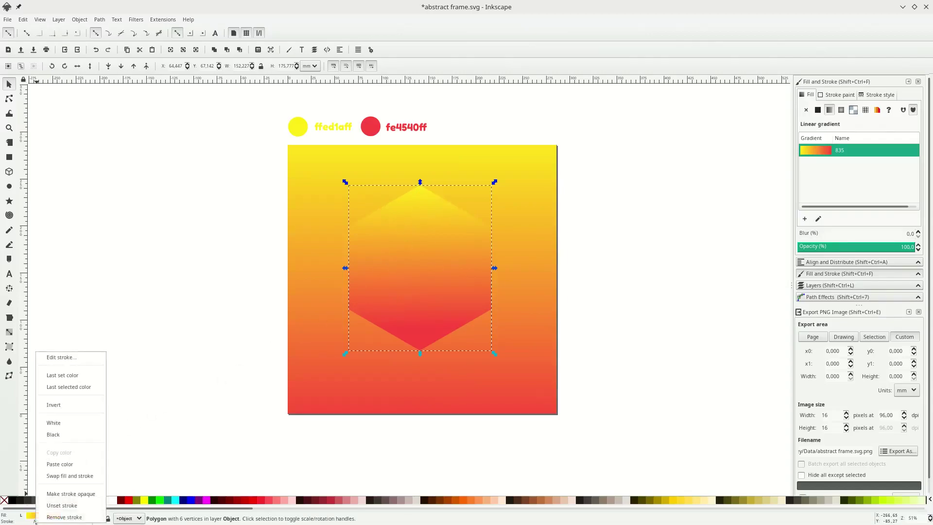
left_click(102, 424)
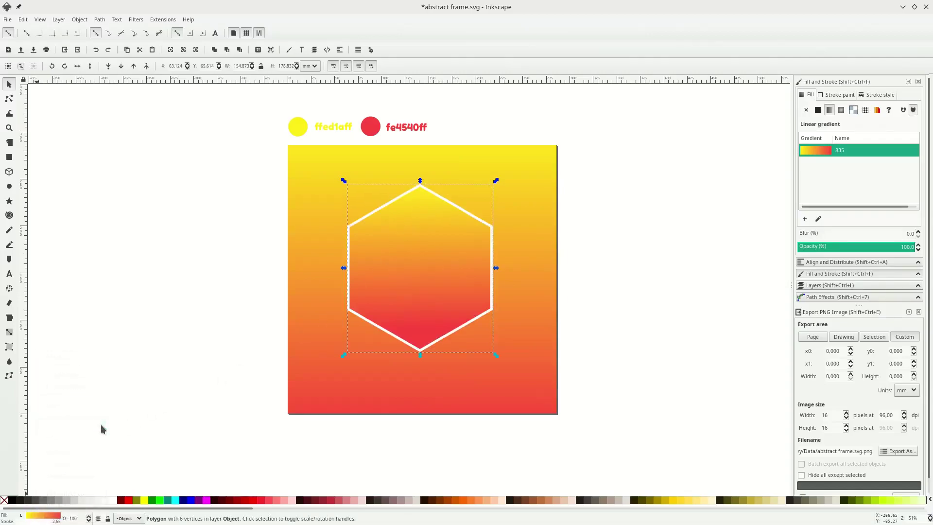
Set the hexagon's outline width to about 17 px
left_click(881, 95)
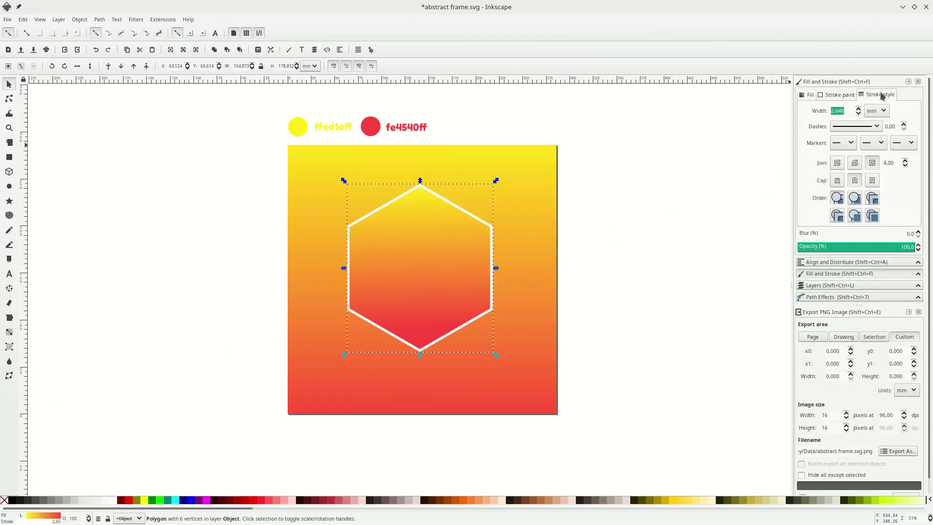
left_click(875, 111)
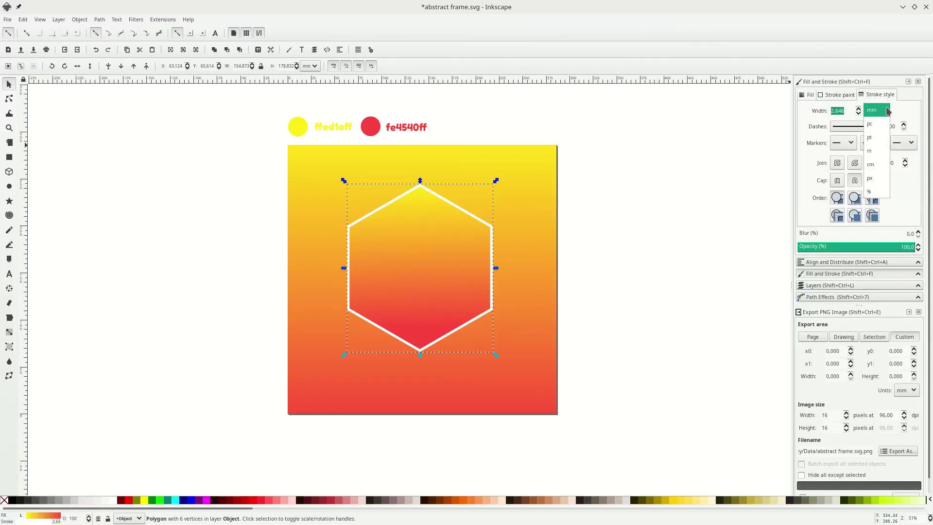
left_click(879, 178)
left_click(837, 110)
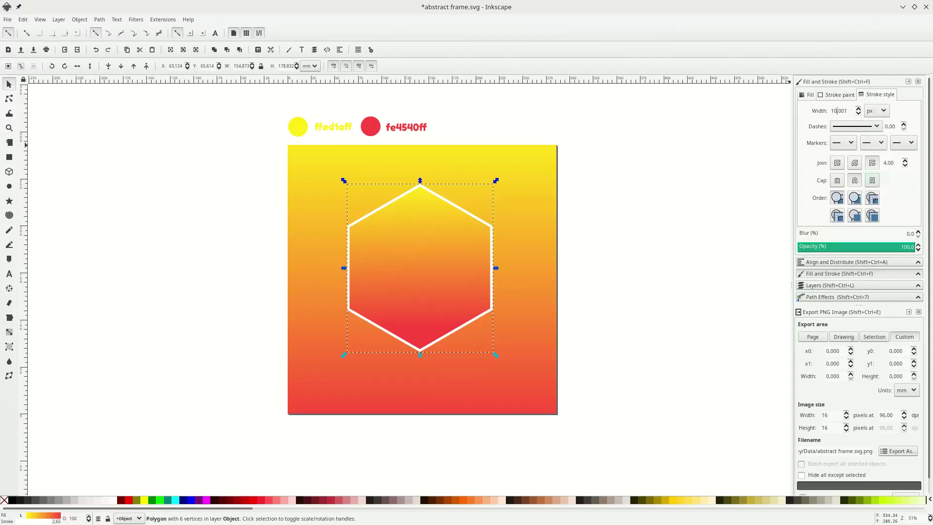
key("Return")
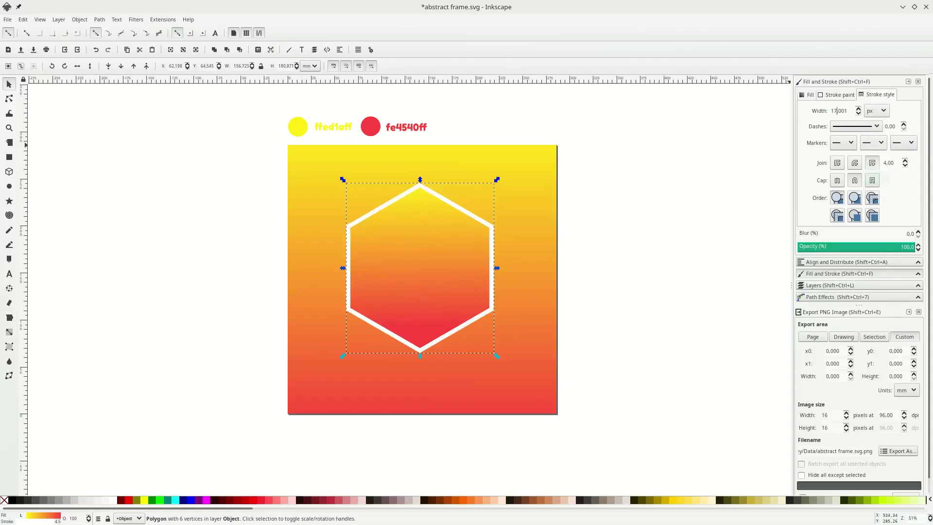
left_click(639, 263)
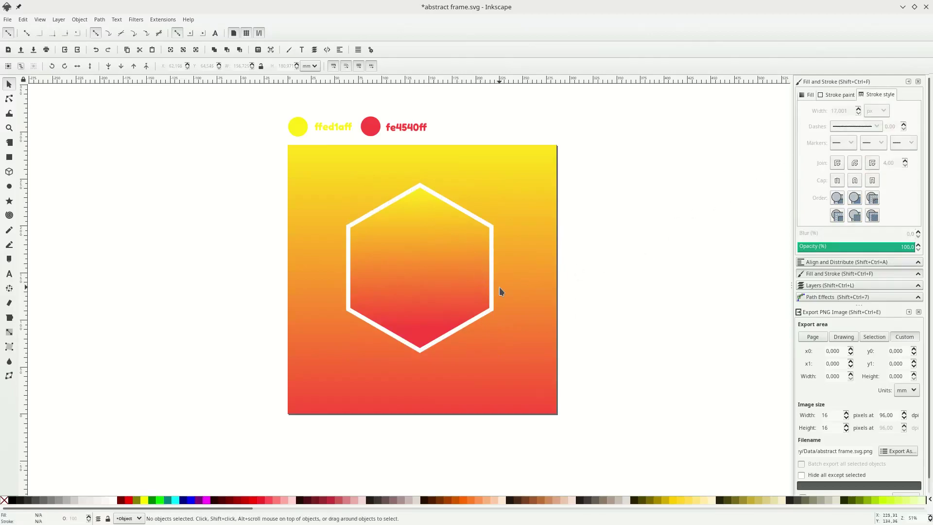
scroll(488, 314, "down", 1)
scroll(487, 315, "up", 1)
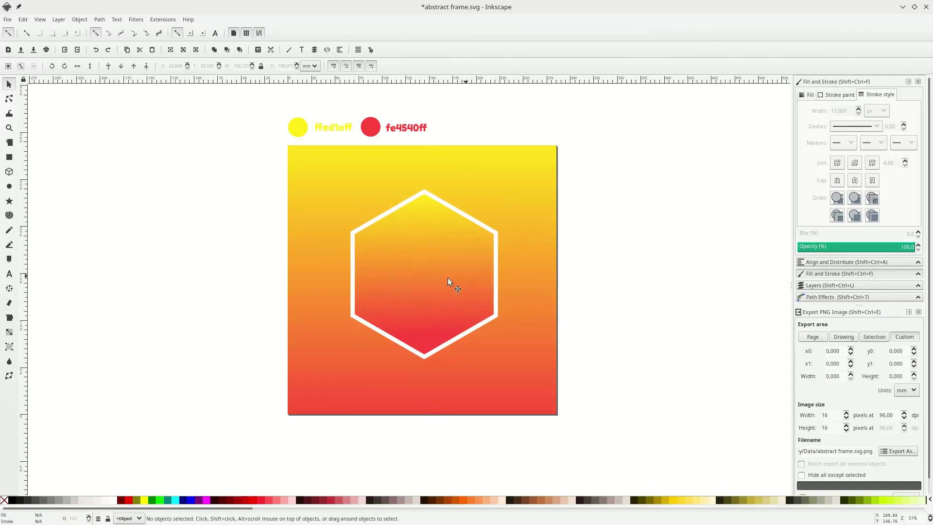
Duplicate the outlined hexagon and turn the copy into a solid black shape without an outline
left_click(431, 268)
key("ctrl")
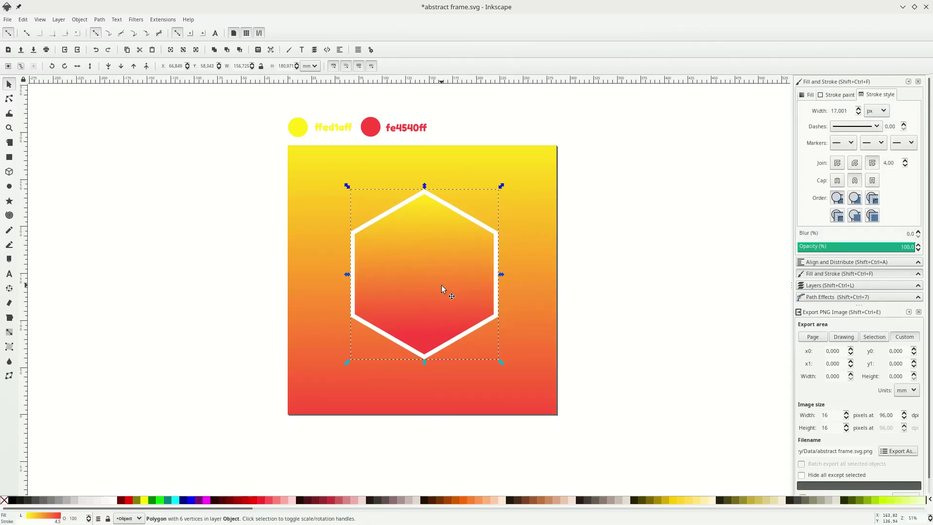
left_click(10, 499)
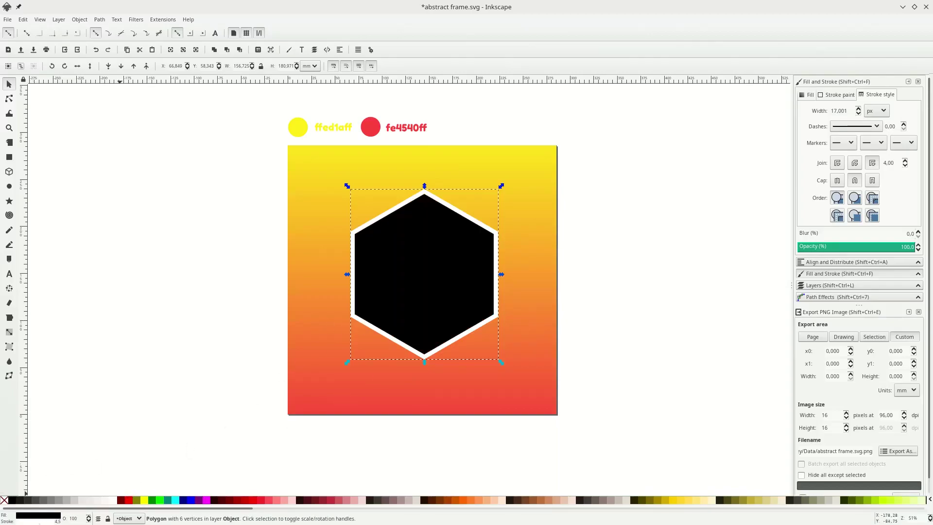
right_click(34, 522)
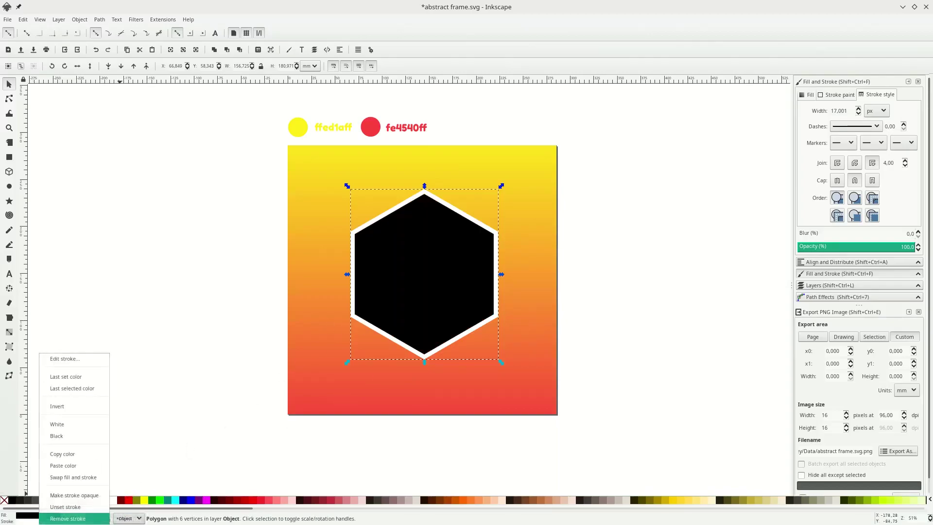
left_click(67, 518)
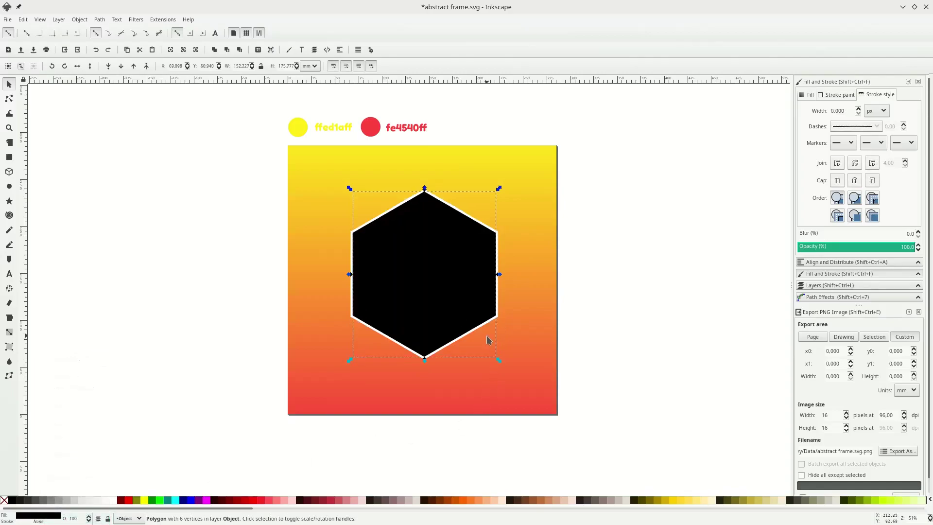
Move the black hexagon straight down about 8 mm and lower it one step behind the outlined hexagon
left_click_drag(452, 259, 451, 269)
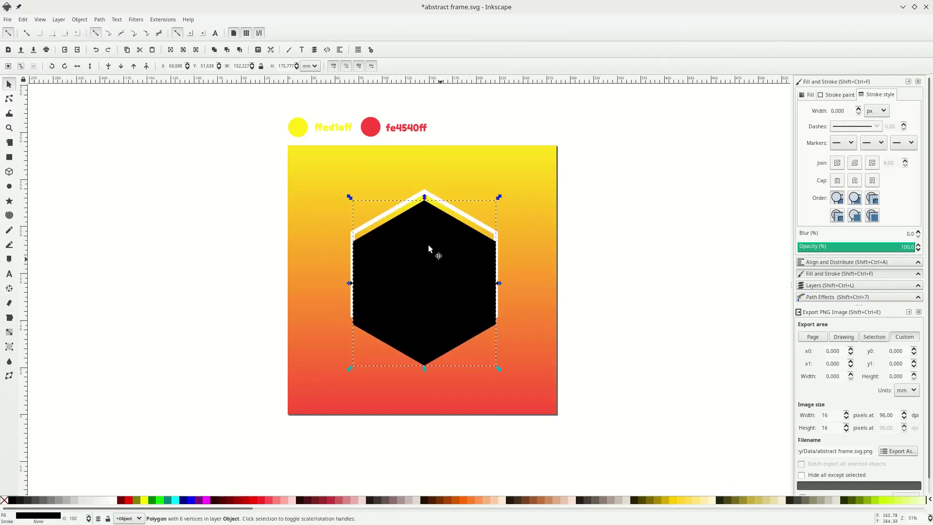
left_click(121, 67)
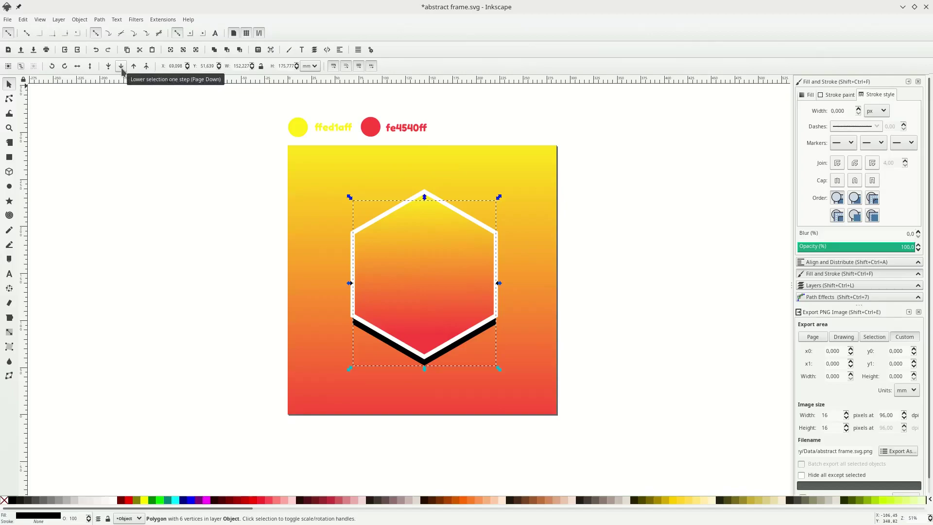
Soften the black hexagon into a shadow with a blur of 6.2% and an opacity of 48.8%
left_click_drag(845, 280, 842, 266)
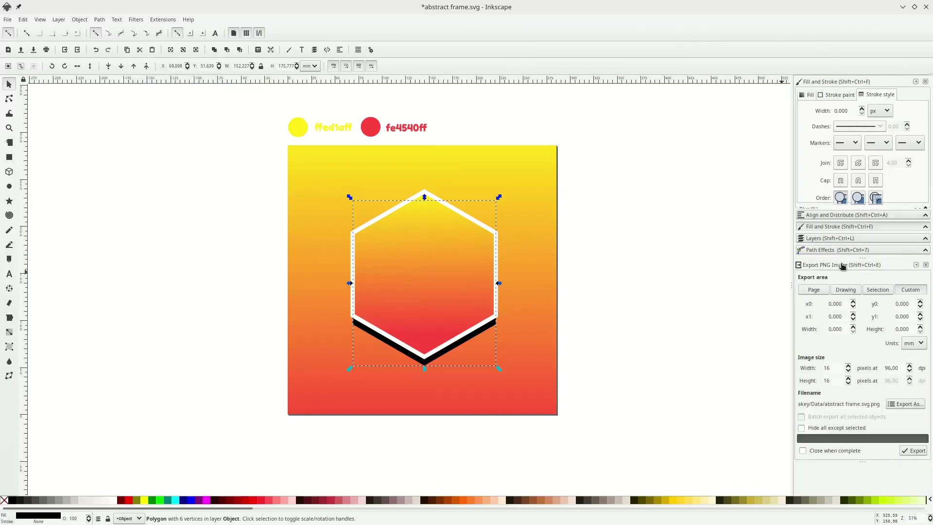
left_click(806, 95)
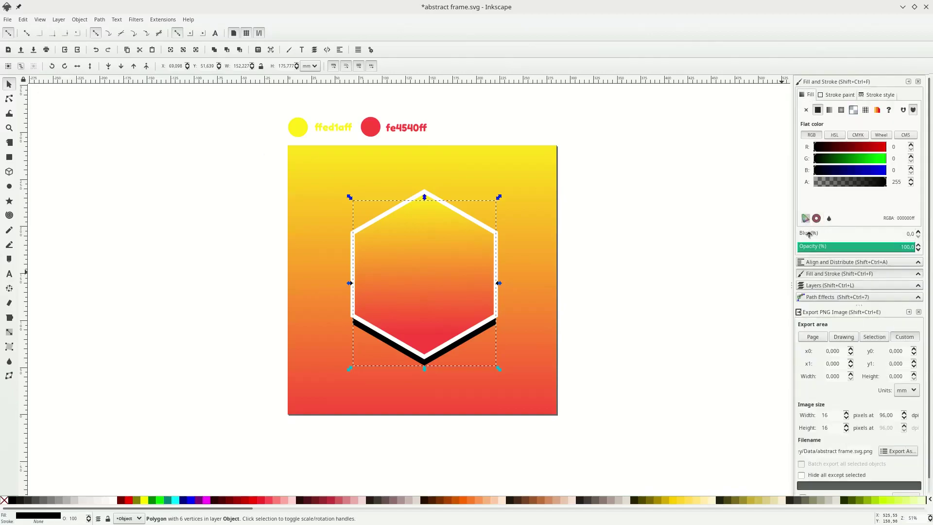
left_click_drag(804, 233, 816, 234)
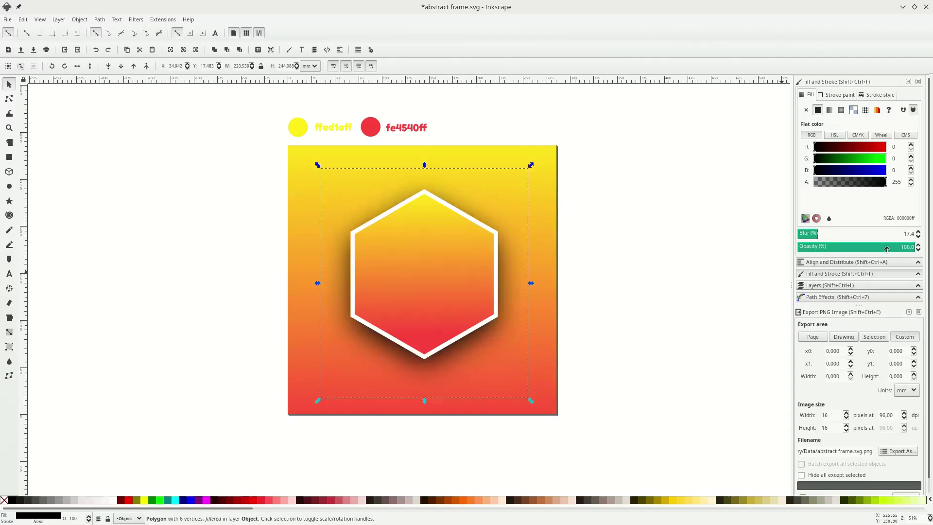
left_click_drag(892, 246, 853, 246)
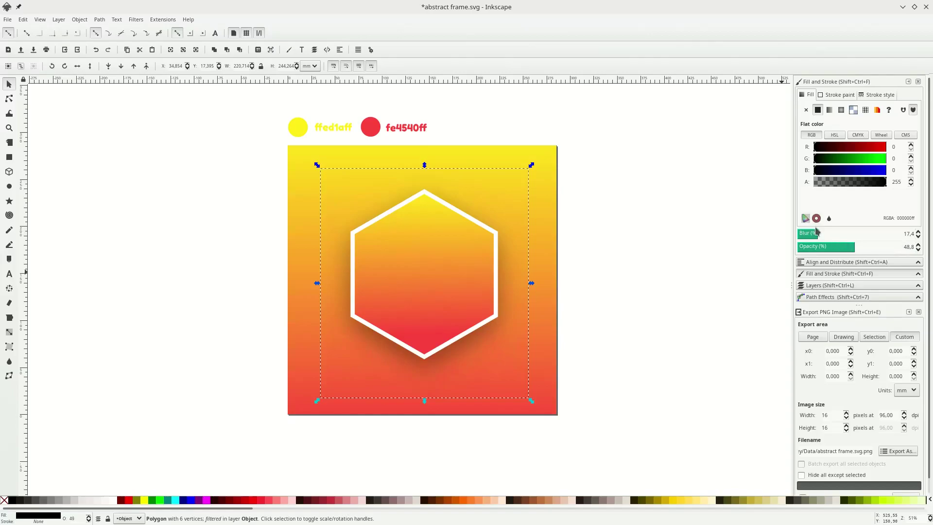
left_click_drag(807, 235, 802, 235)
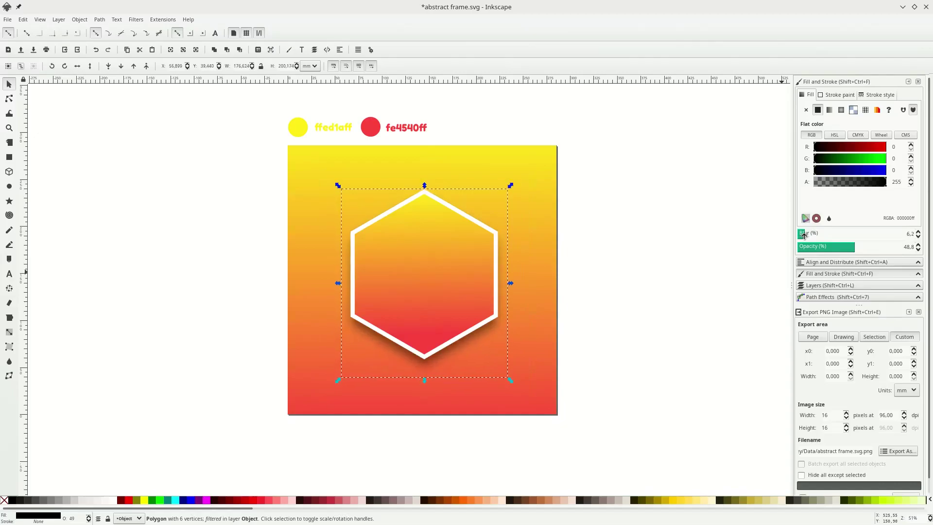
Deselect the shadow and save the document
left_click(627, 290)
key("ctrl+s")
key("ctrl+w")
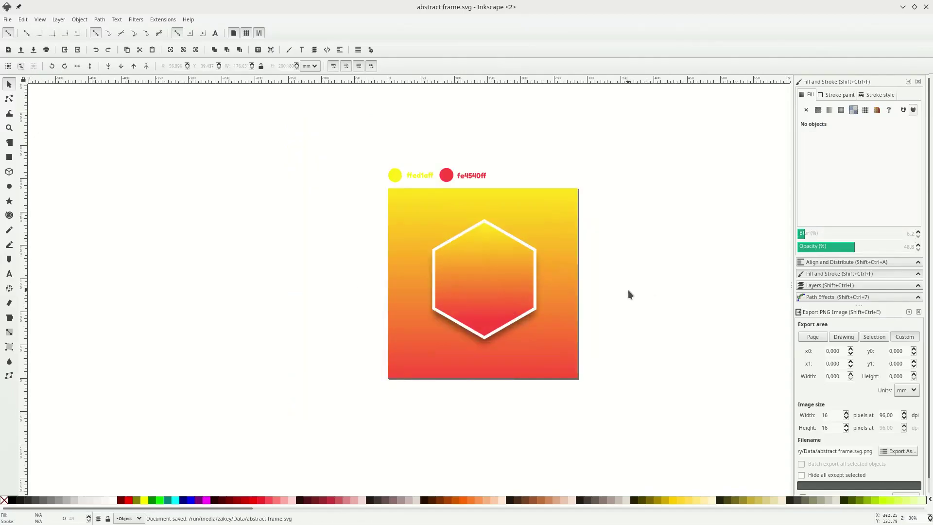
Add the two-line, center-aligned text "ABSTRACT FRAME" inside the hexagon
left_click(10, 274)
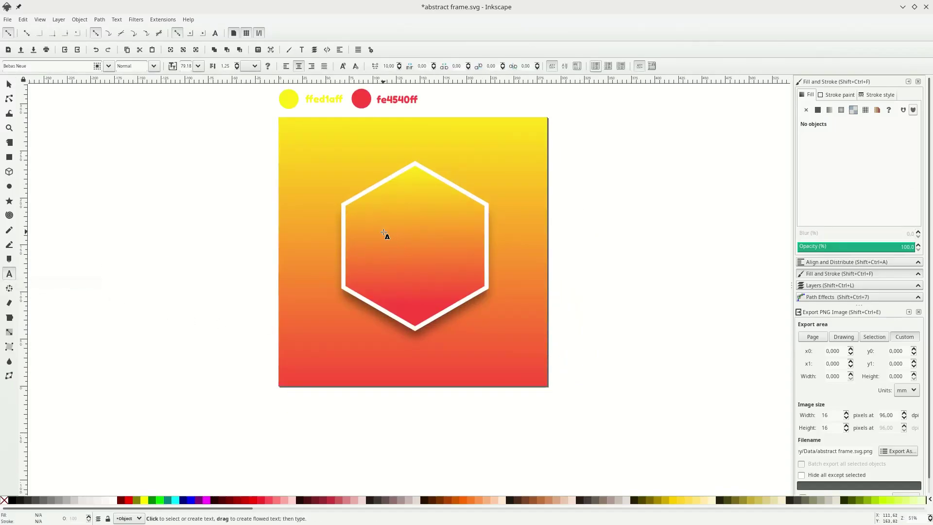
left_click(385, 234)
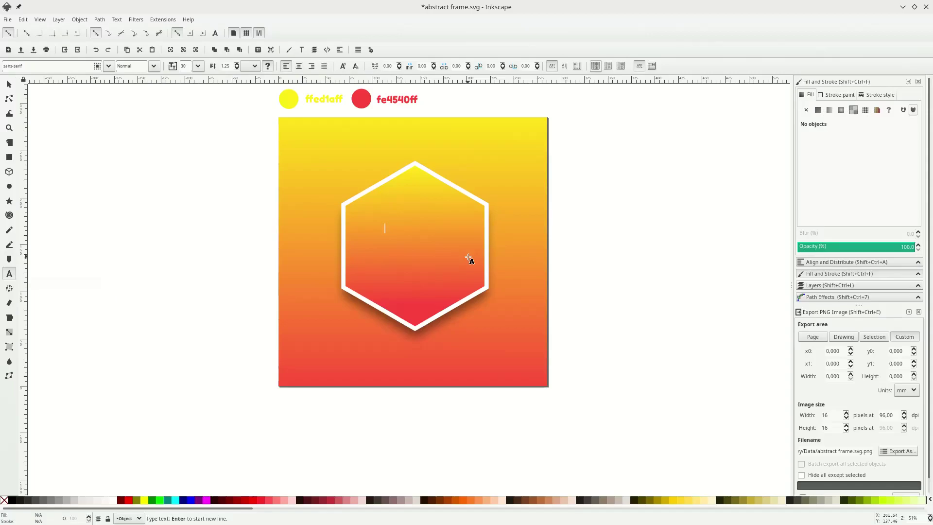
type("ABSTRA")
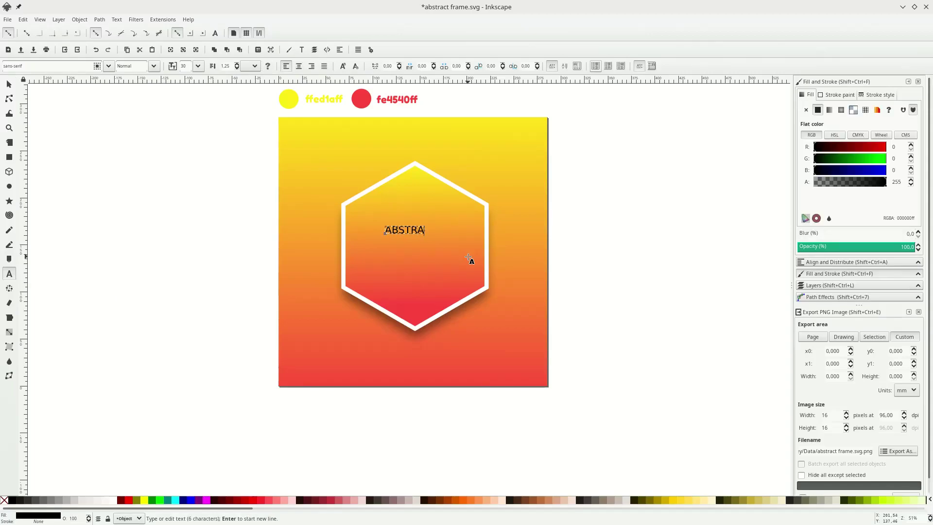
type("CT FRAME")
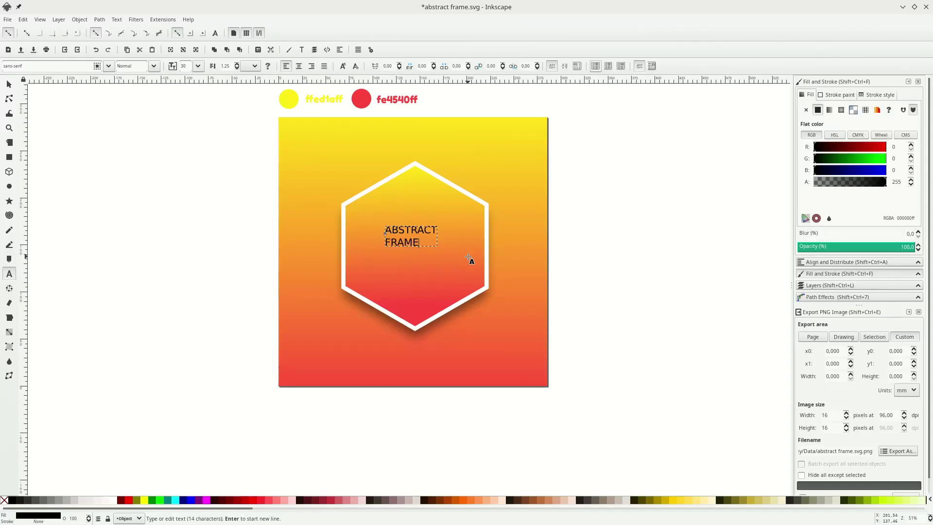
left_click(299, 68)
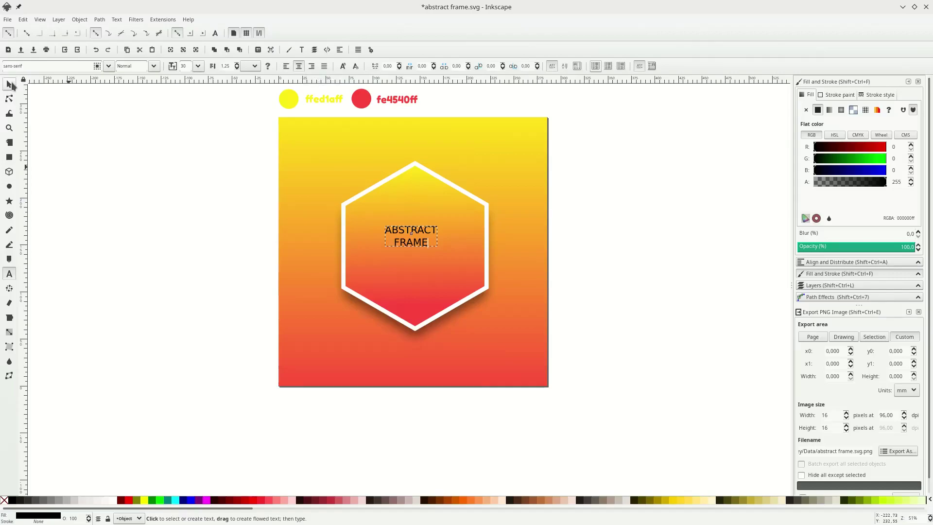
Enlarge the text proportionally to about 104 × 40 mm and place it in the middle of the hexagon
left_click(9, 86)
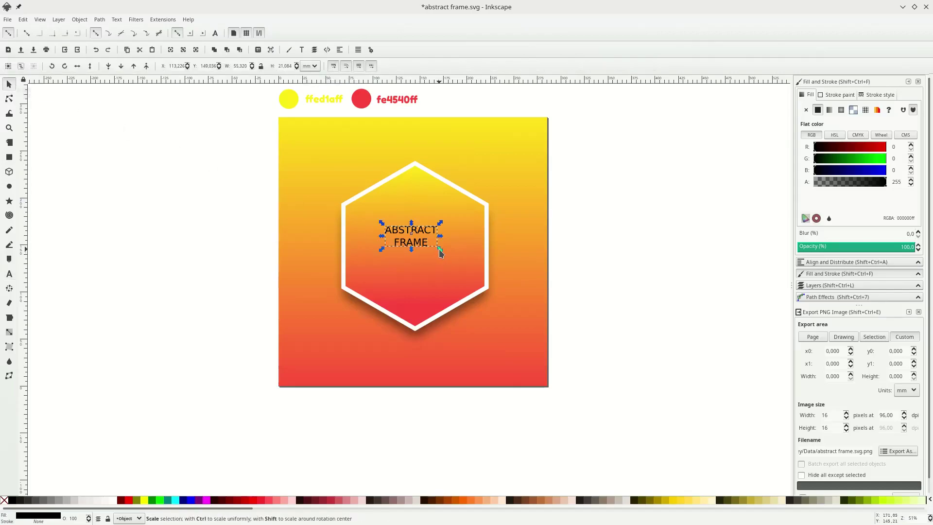
mouse_move(440, 250)
left_mouse_down()
mouse_move(462, 281)
mouse_move(435, 267)
left_mouse_up()
left_click(434, 267)
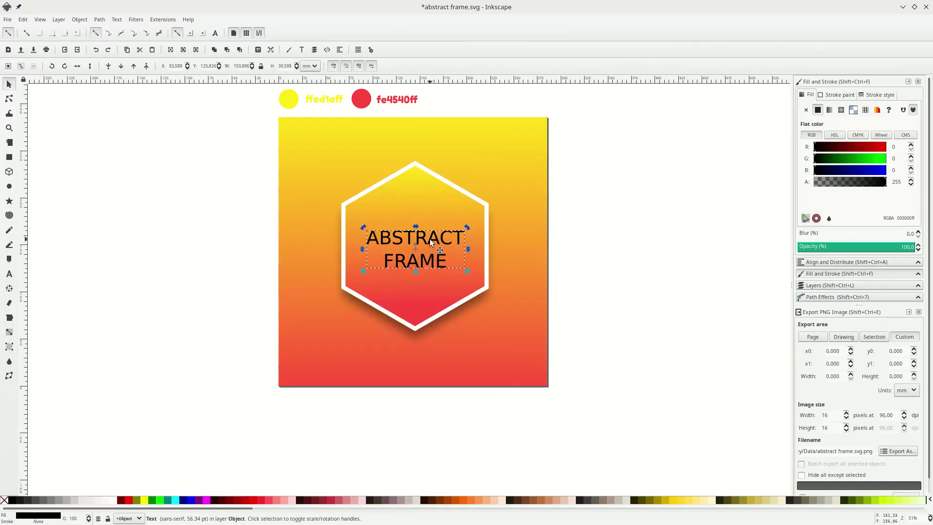
Change the font of the whole "ABSTRACT FRAME" text to Bebas Neue in the Bold style
key("t")
key("ctrl+a")
triple_click(19, 66)
type("BE")
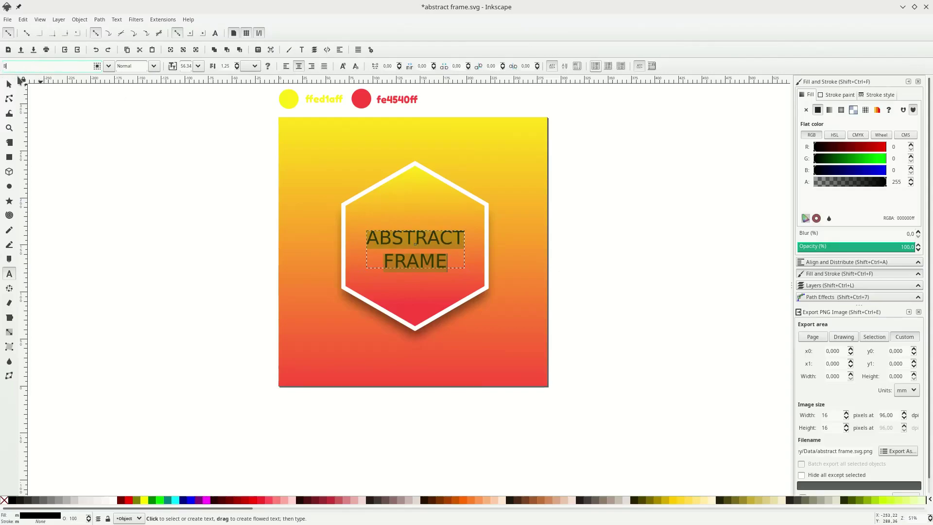
left_click(30, 88)
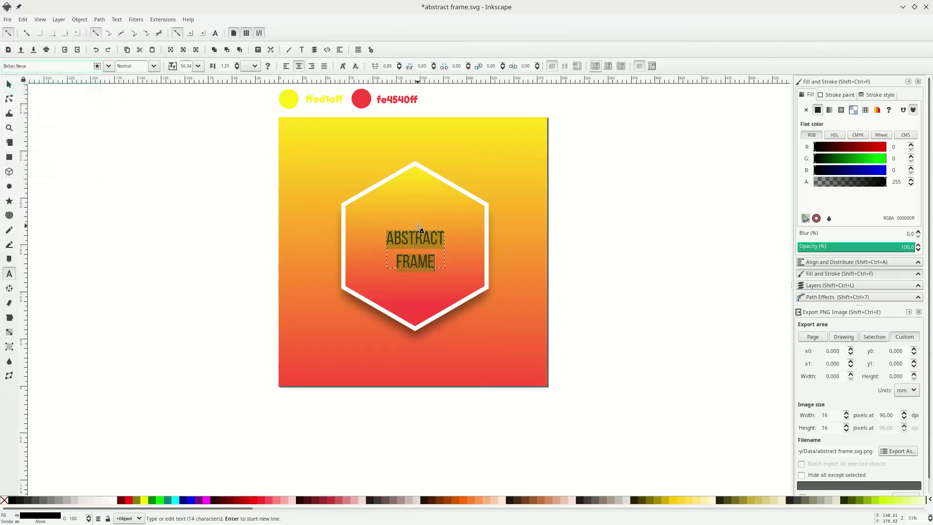
triple_click(24, 66)
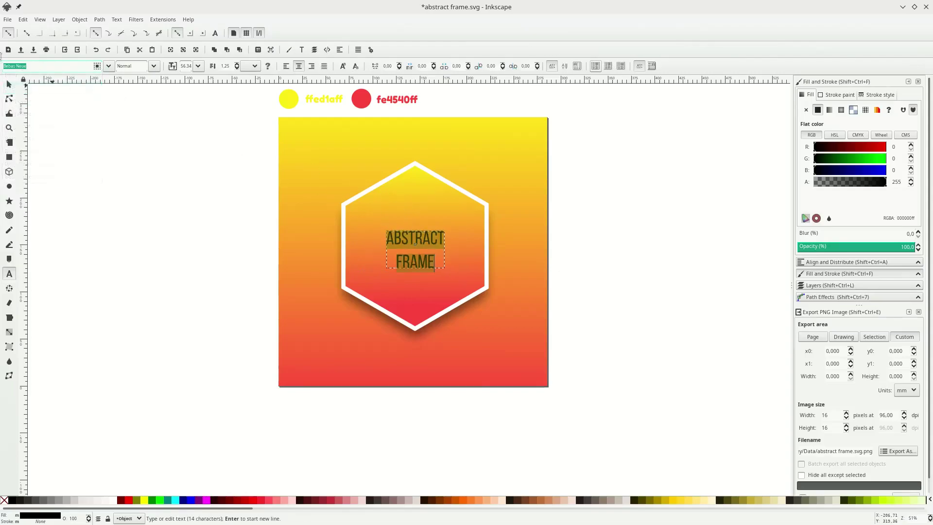
left_click(36, 67)
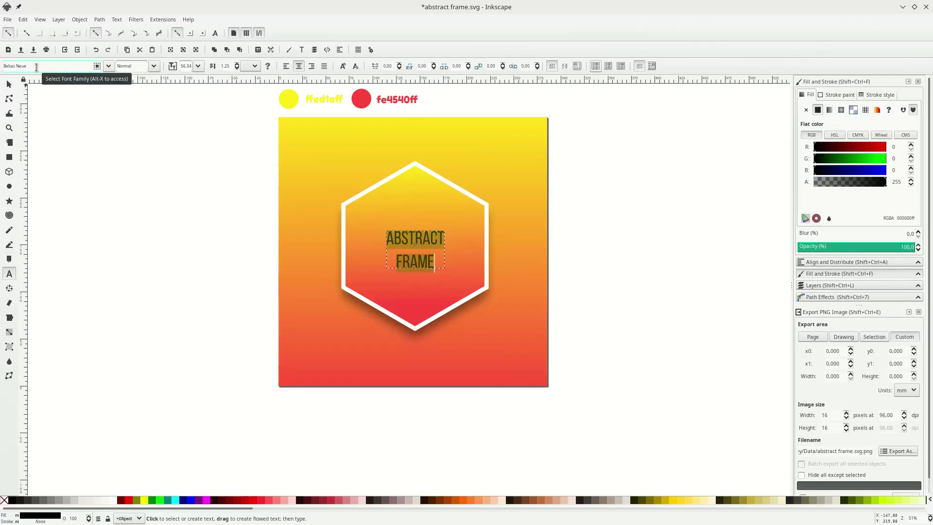
key("Return")
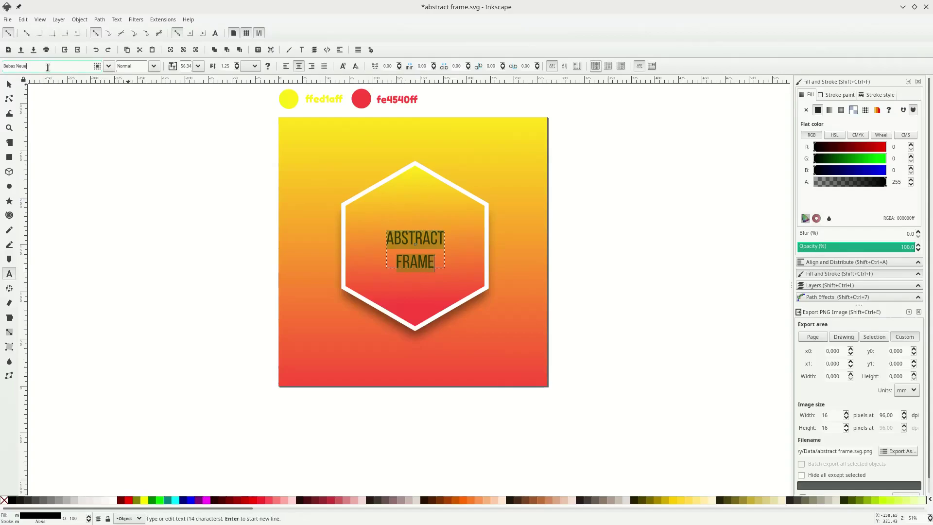
left_click(151, 67)
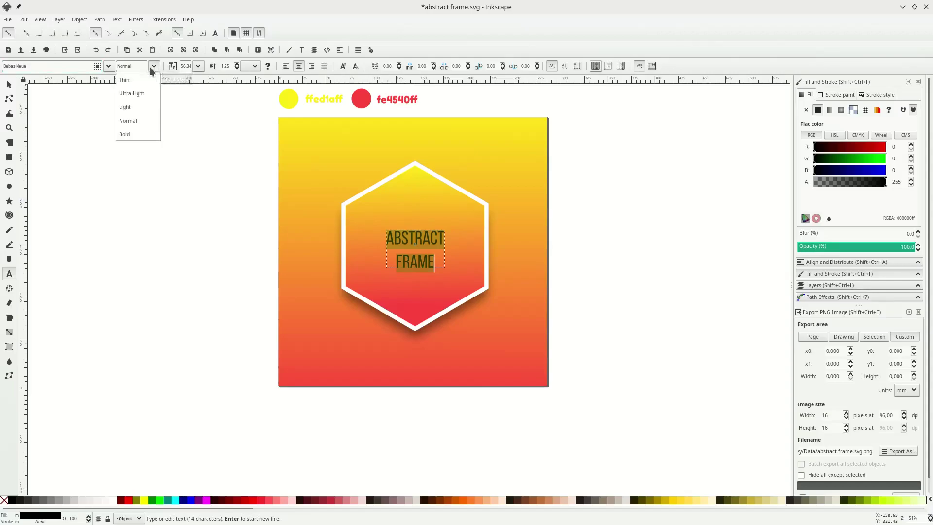
left_click(148, 135)
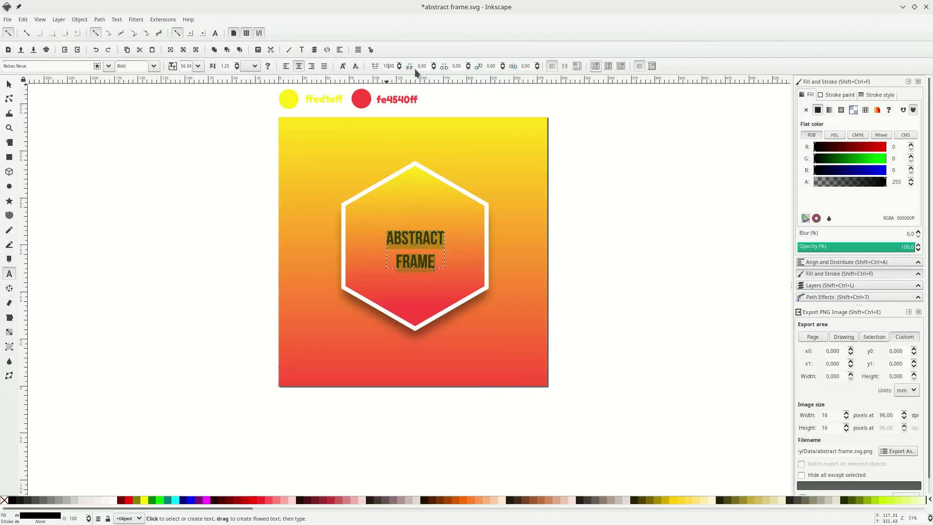
Set the "ABSTRACT FRAME" text's letter spacing to 10 and make its fill white
key("Return")
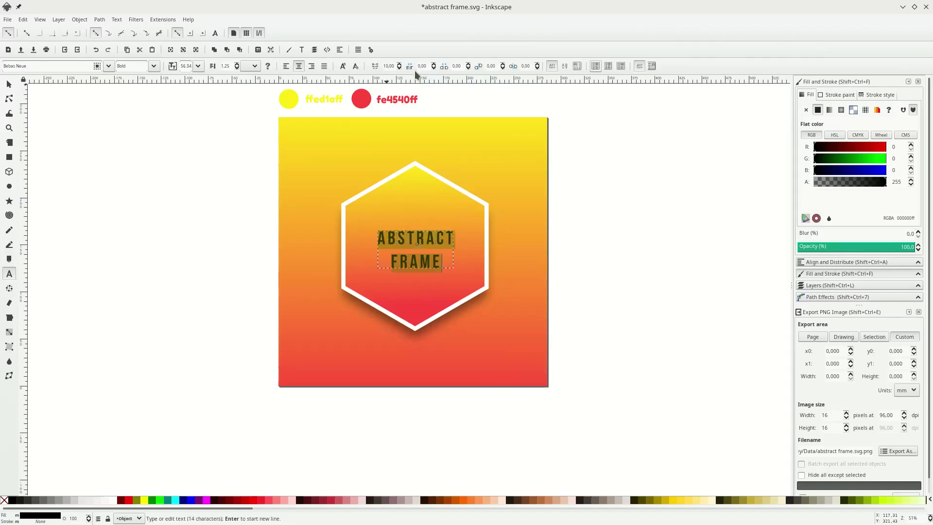
right_click(45, 514)
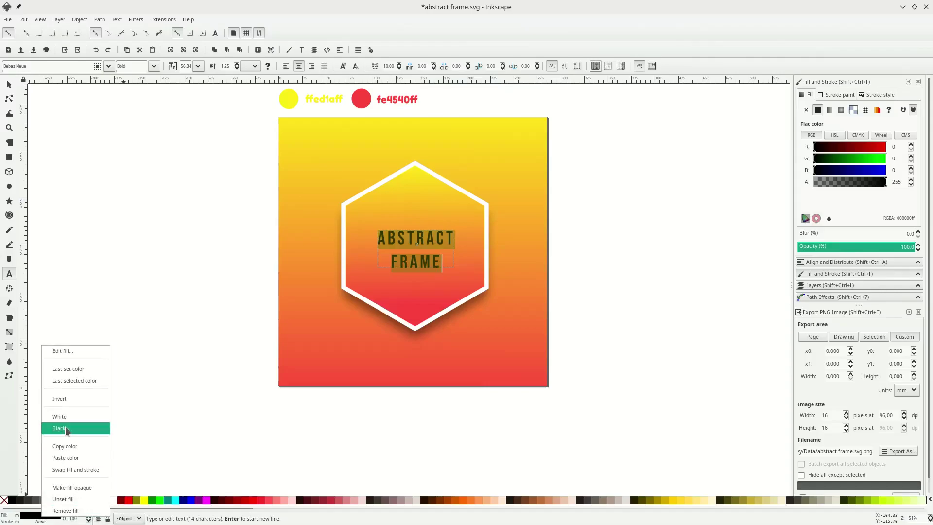
left_click(68, 417)
left_click(7, 85)
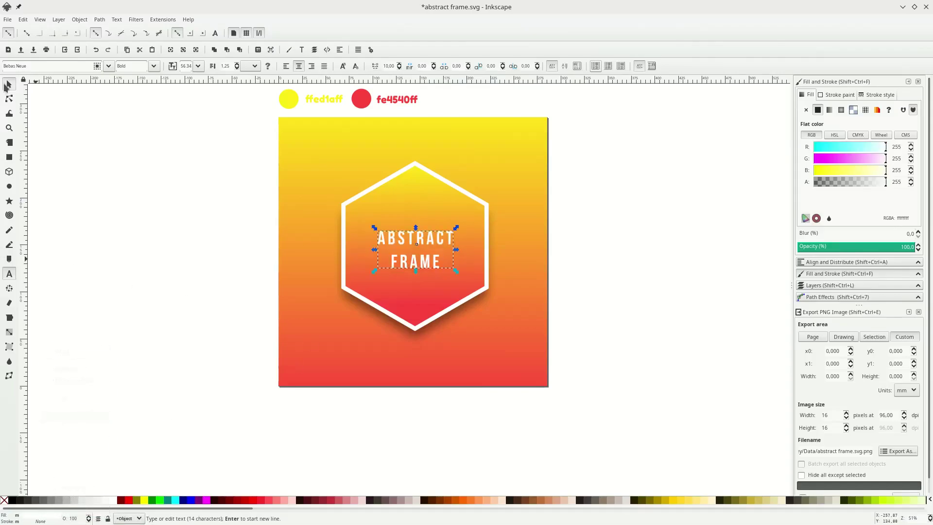
Enlarge the white text proportionally to about 106 × 52 mm and move it slightly upward within the hexagon
left_click_drag(459, 274, 467, 282)
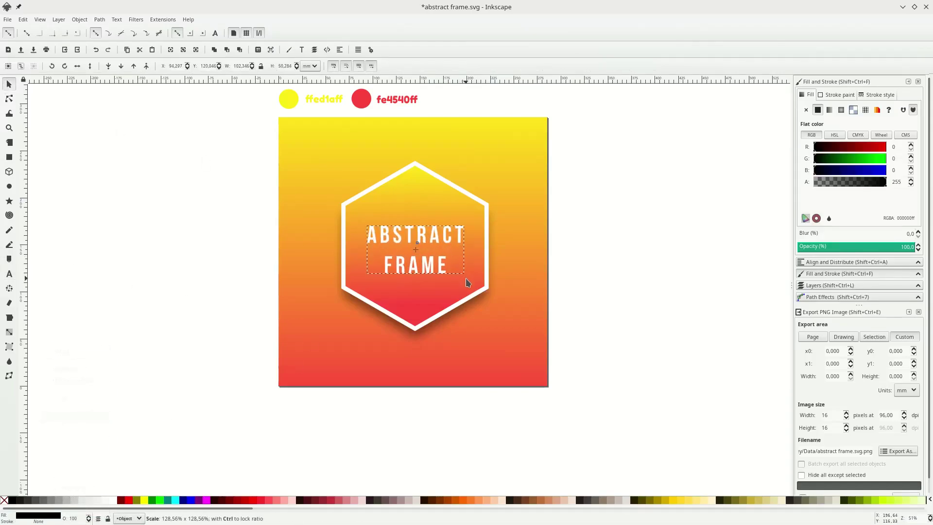
left_click(584, 308)
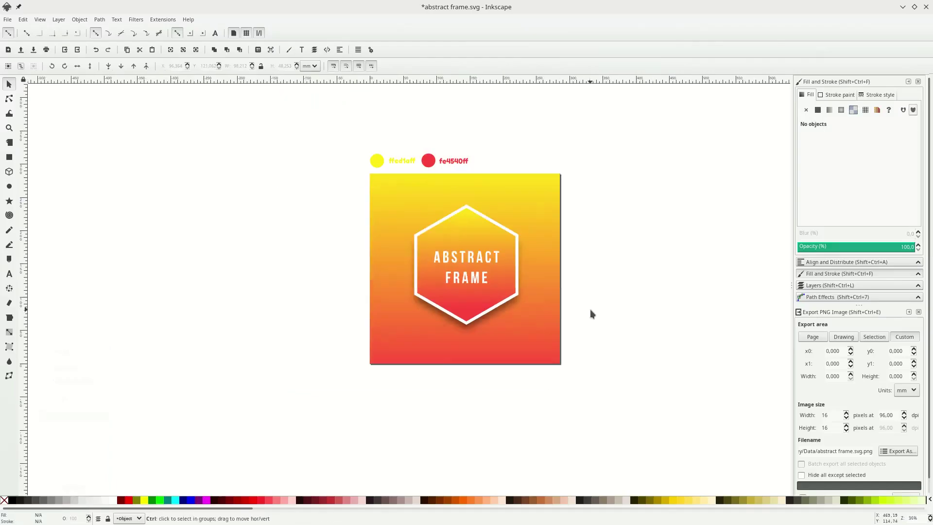
left_click(442, 272)
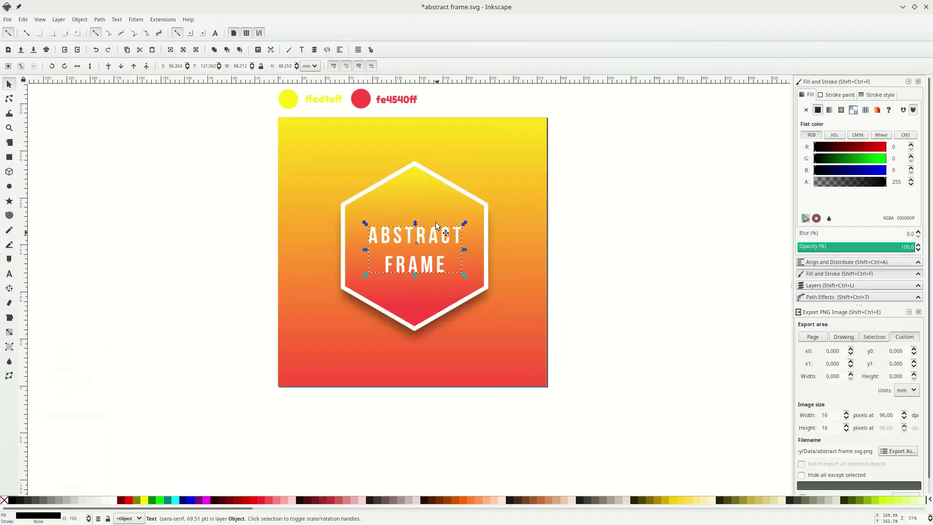
left_click_drag(438, 229, 439, 226)
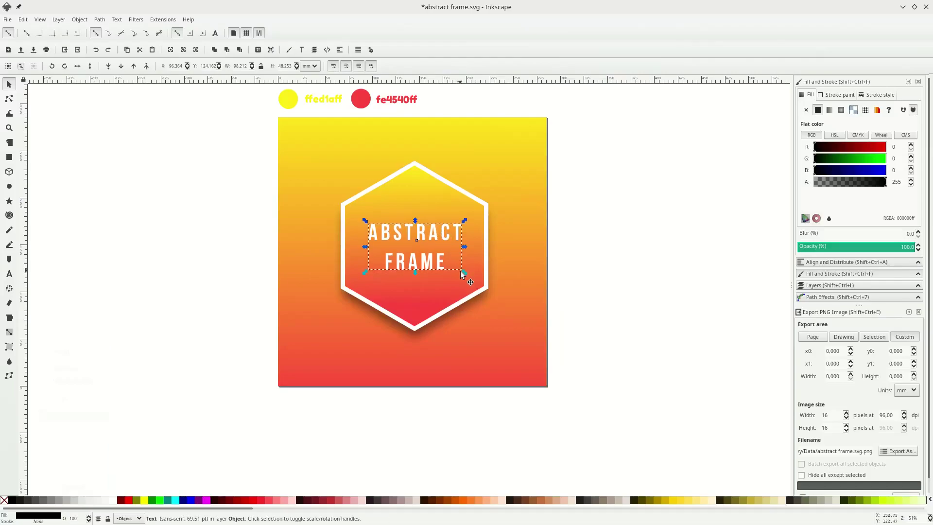
key("greater")
key("greater")
key("greater")
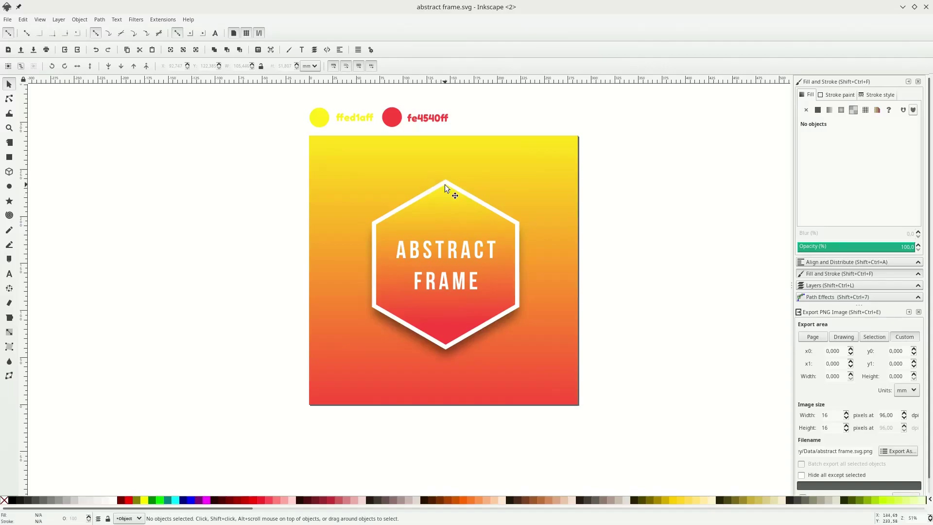
Draw a closed, curved four-node blob about 115 × 110 mm over the hexagon's upper part with the Bezier pen
key("b")
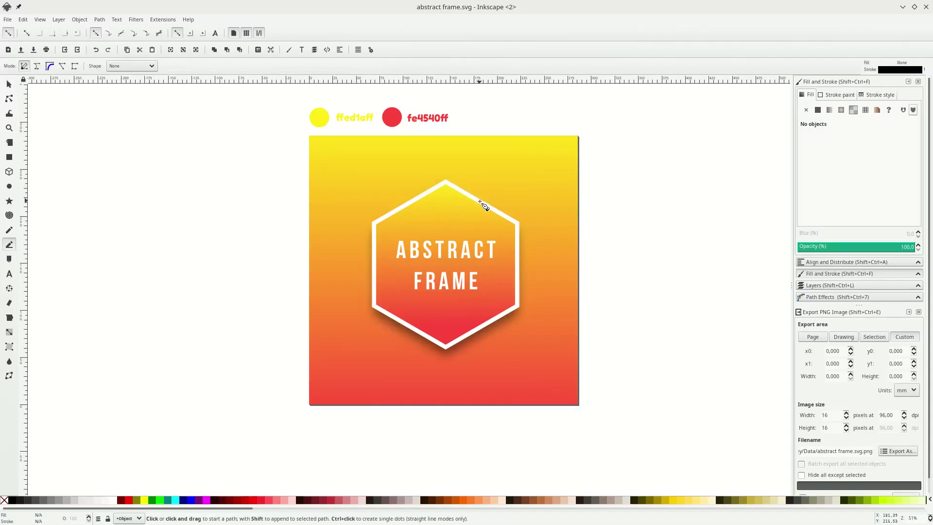
scroll(483, 206, "up", 1)
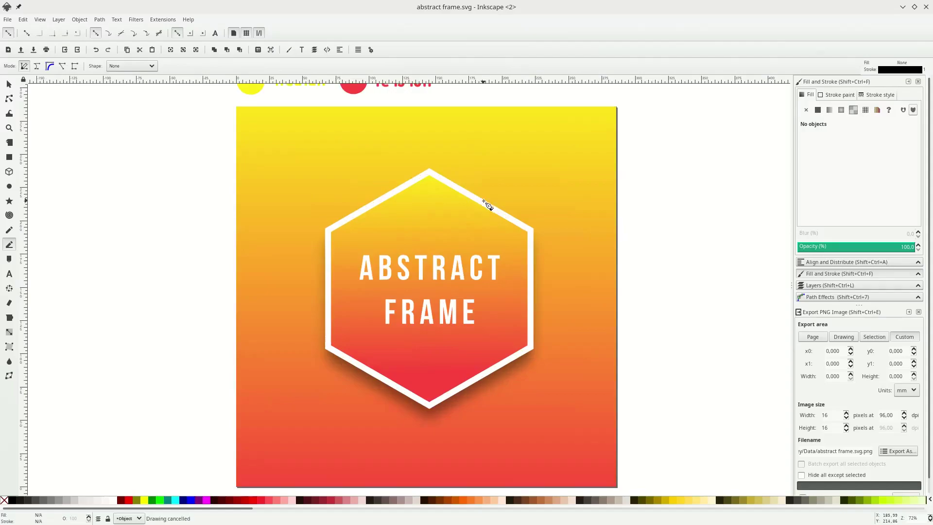
left_click(486, 204)
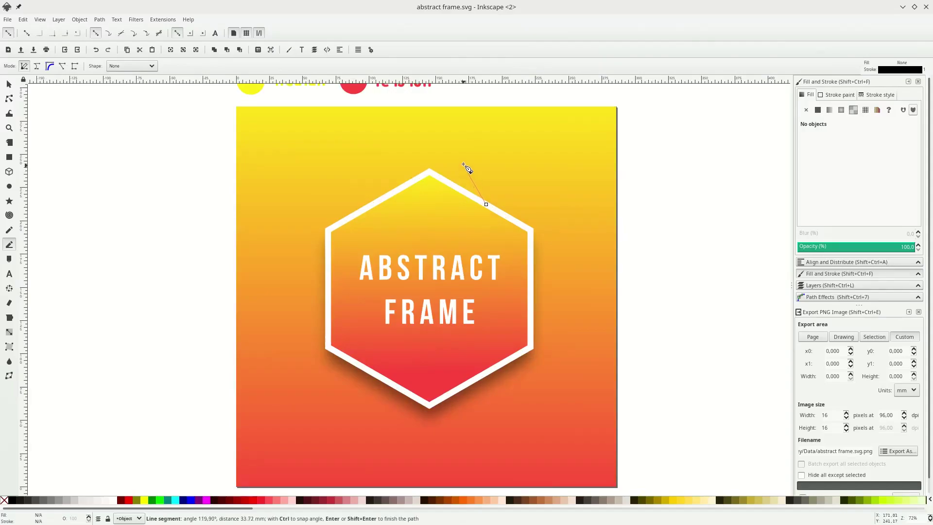
left_click_drag(449, 167, 454, 106)
left_click_drag(335, 176, 352, 252)
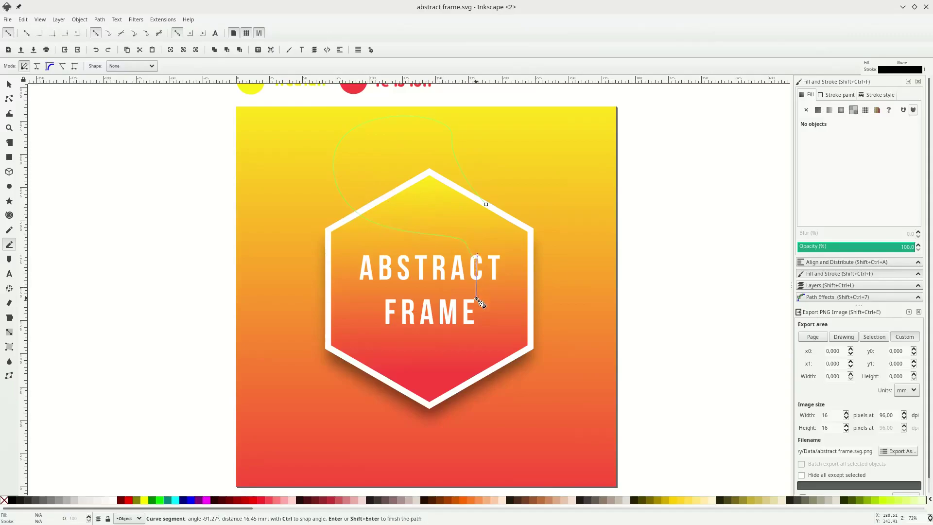
left_click_drag(465, 245, 482, 299)
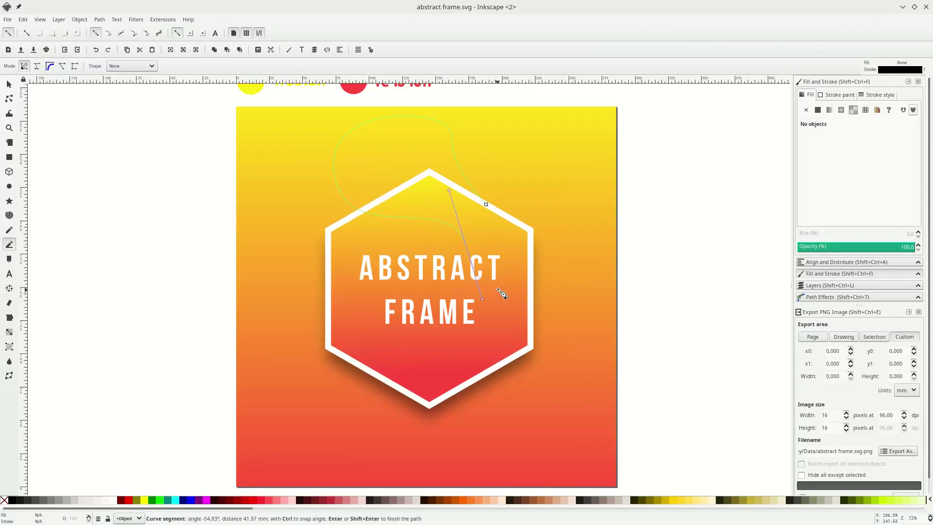
left_click(486, 204)
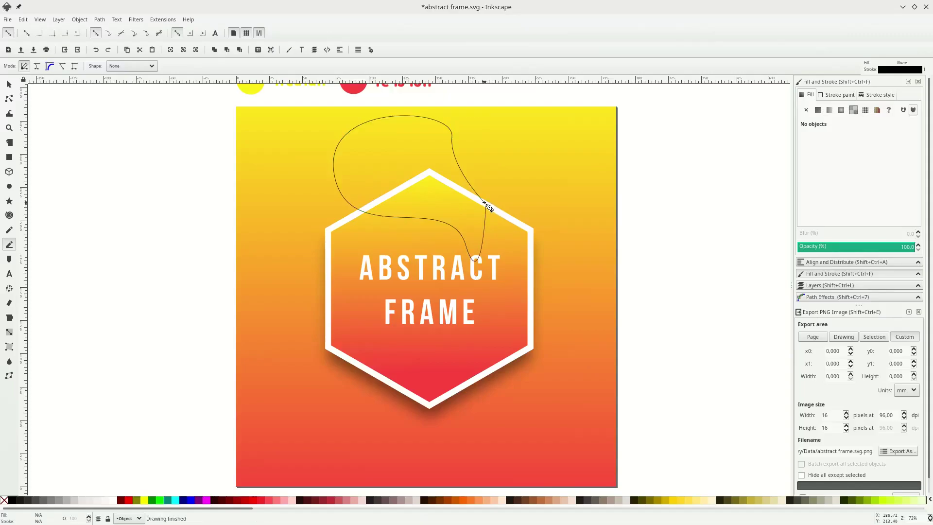
Fill the blob with the existing yellow-to-red linear gradient and remove its stroke
scroll(520, 246, "down", 1)
scroll(500, 218, "up", 1)
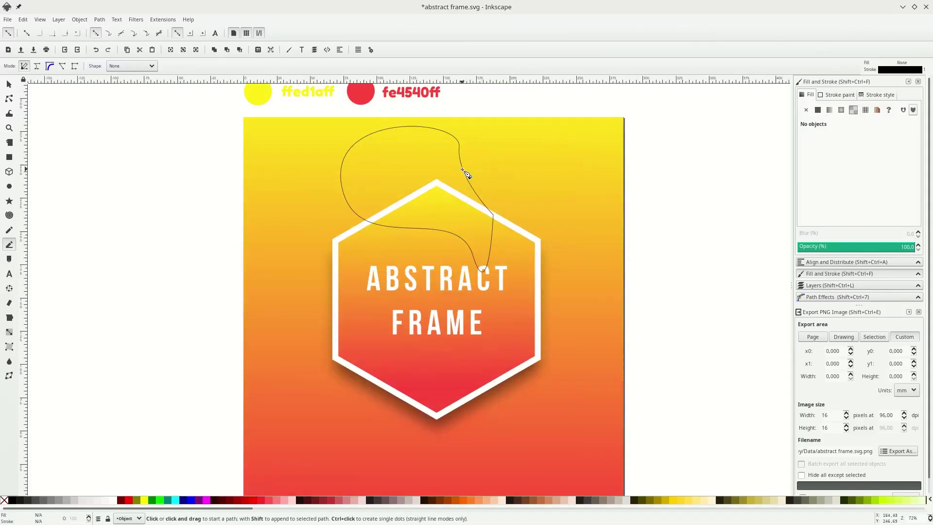
key("s")
left_click(432, 130)
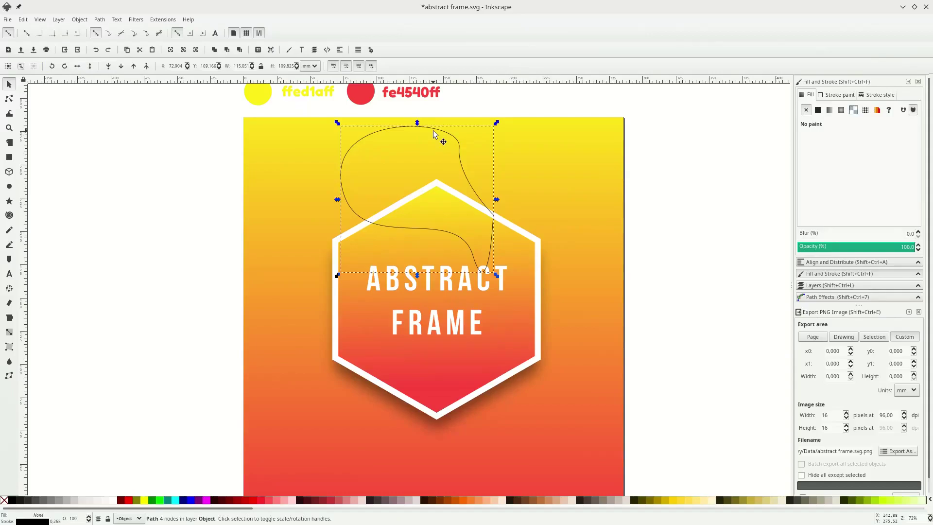
left_click(829, 111)
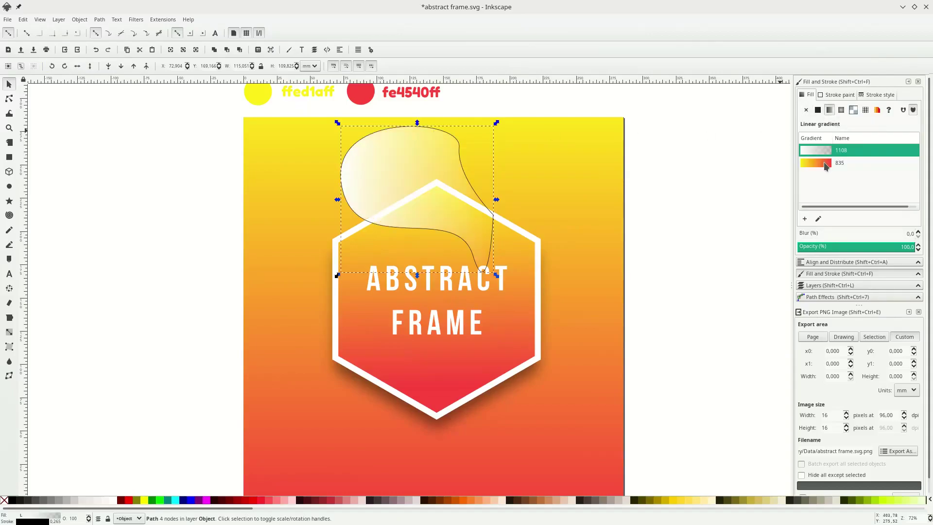
left_click(819, 163)
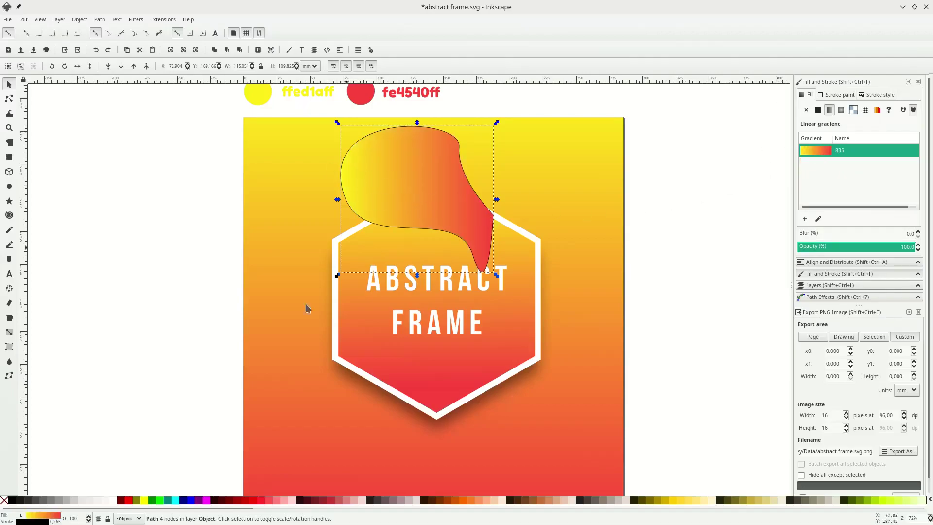
right_click(38, 521)
left_click(67, 519)
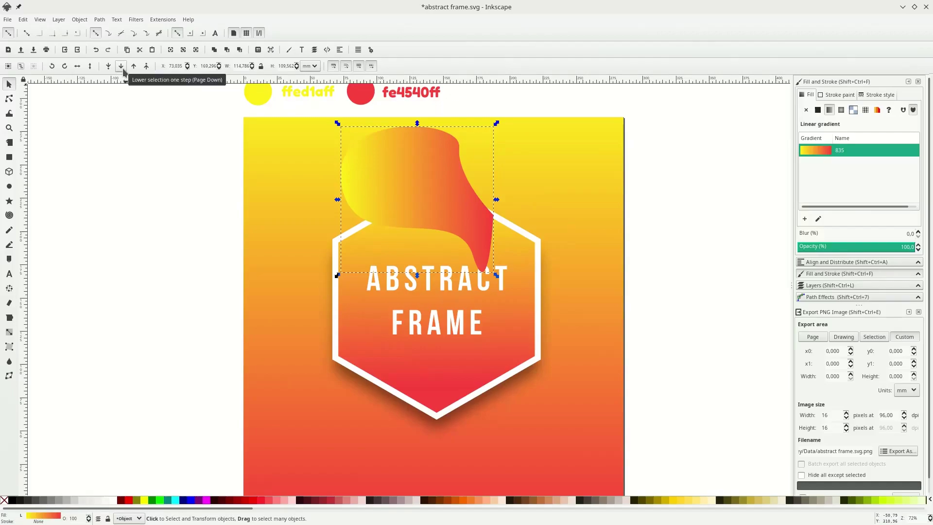
Lower the gradient blob in the stacking order so it sits behind the hexagon, and deselect it
left_click(121, 66)
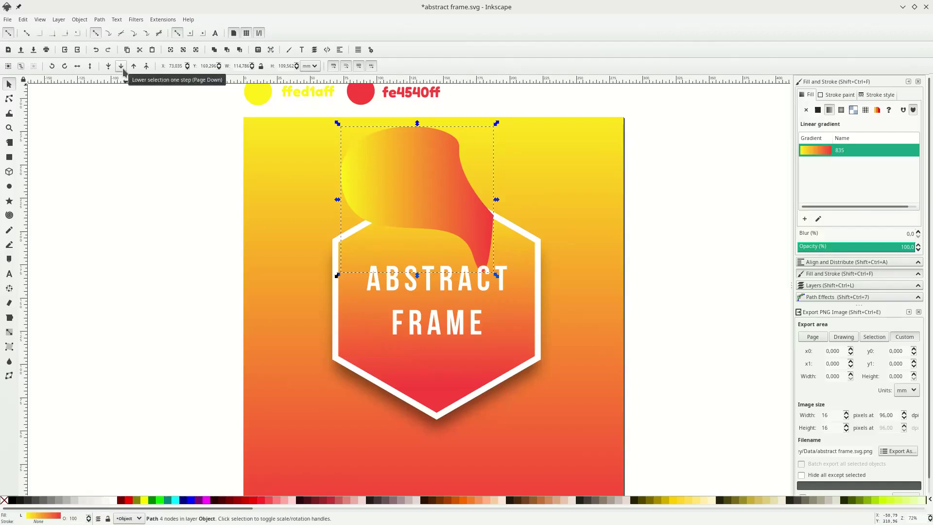
left_click(121, 66)
left_click(736, 171)
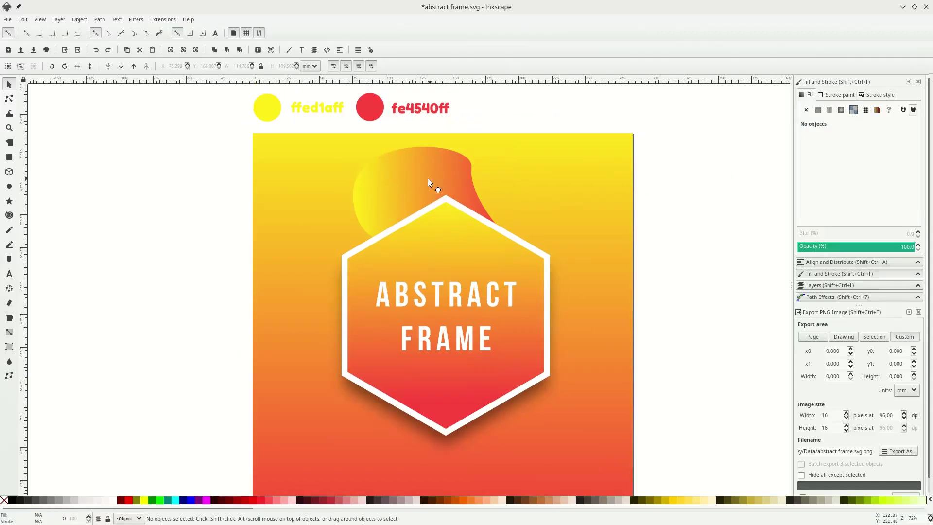
Duplicate the gradient blob on top, fill the copy with black and shift it slightly down and to the left
left_click(402, 190)
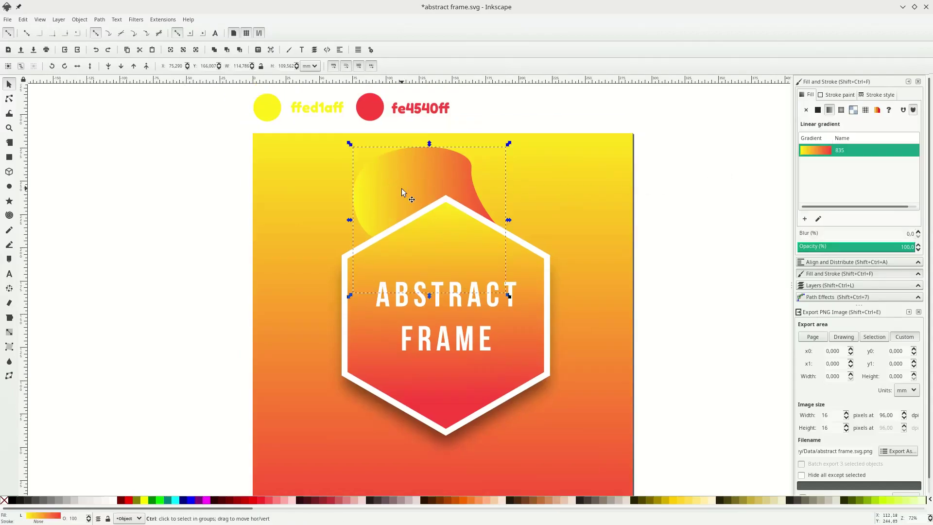
key("Home")
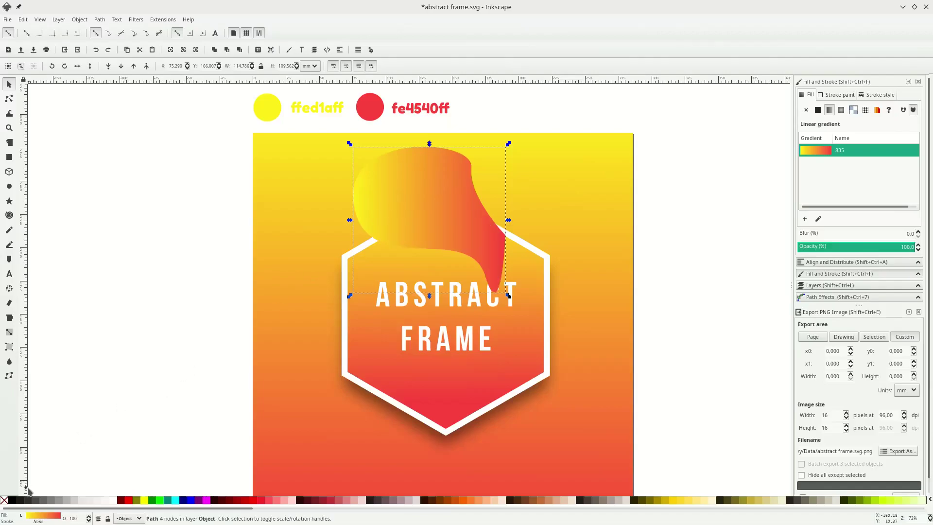
left_click(15, 504)
left_click_drag(427, 185, 426, 190)
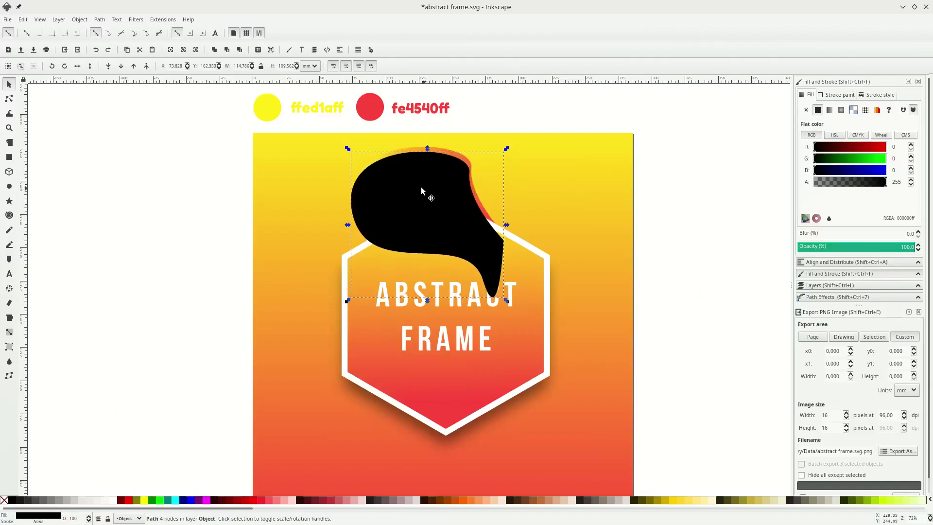
Lower the black copy behind the gradient blob and soften it into a shadow with 12.8% blur and 49.2% opacity
left_click(122, 70)
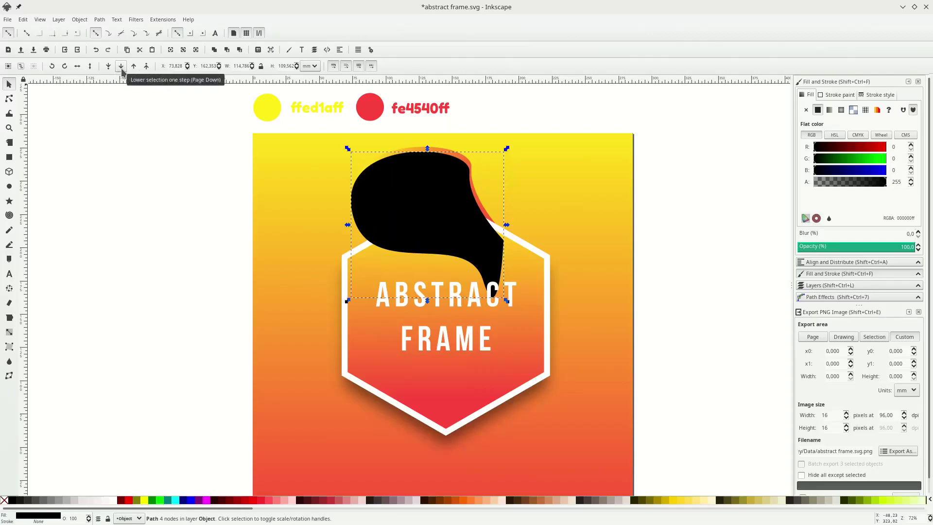
left_click(121, 71)
left_click(122, 71)
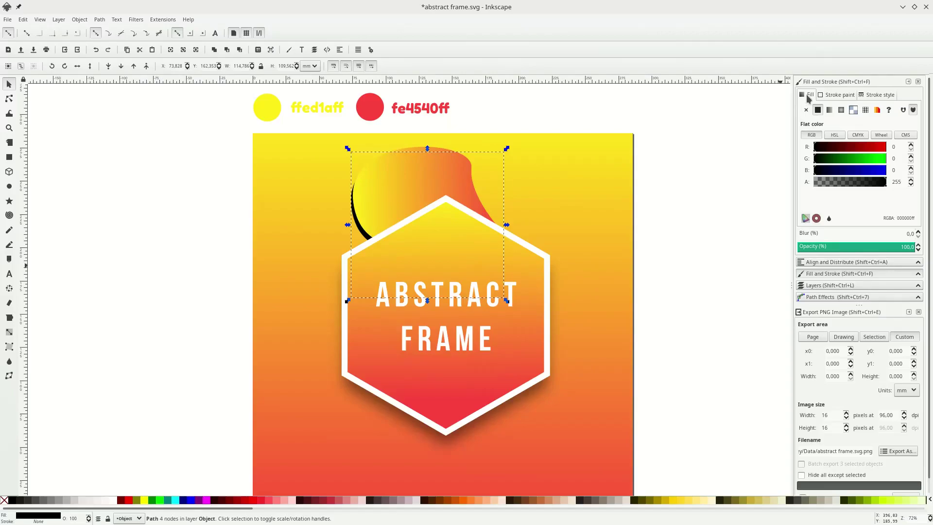
left_click(809, 234)
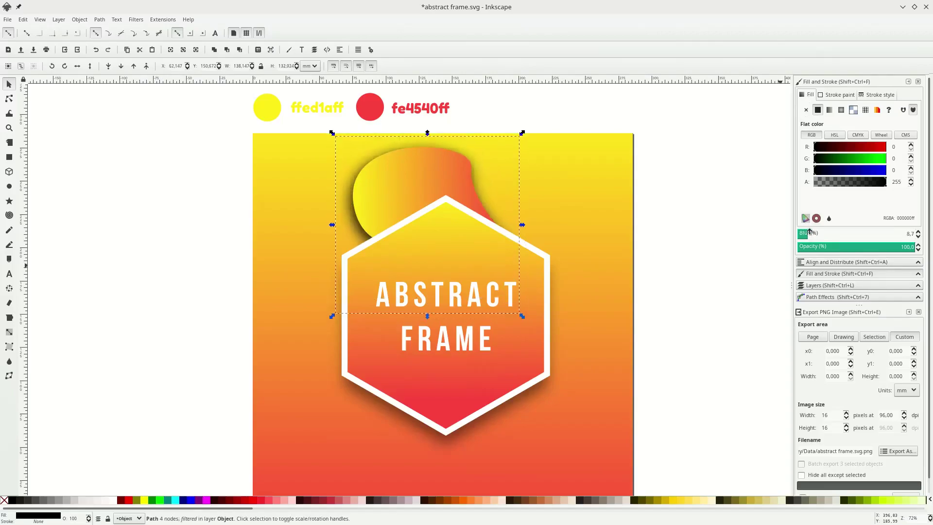
left_click_drag(890, 247, 854, 244)
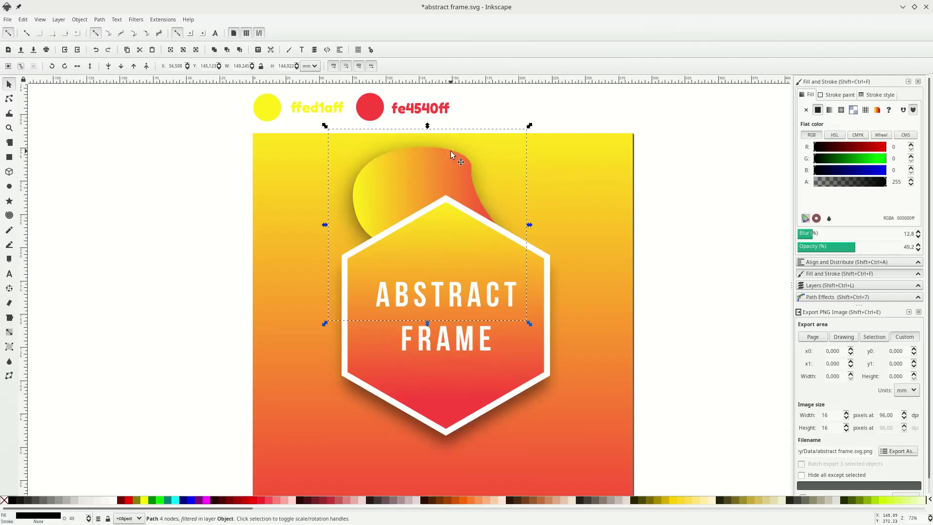